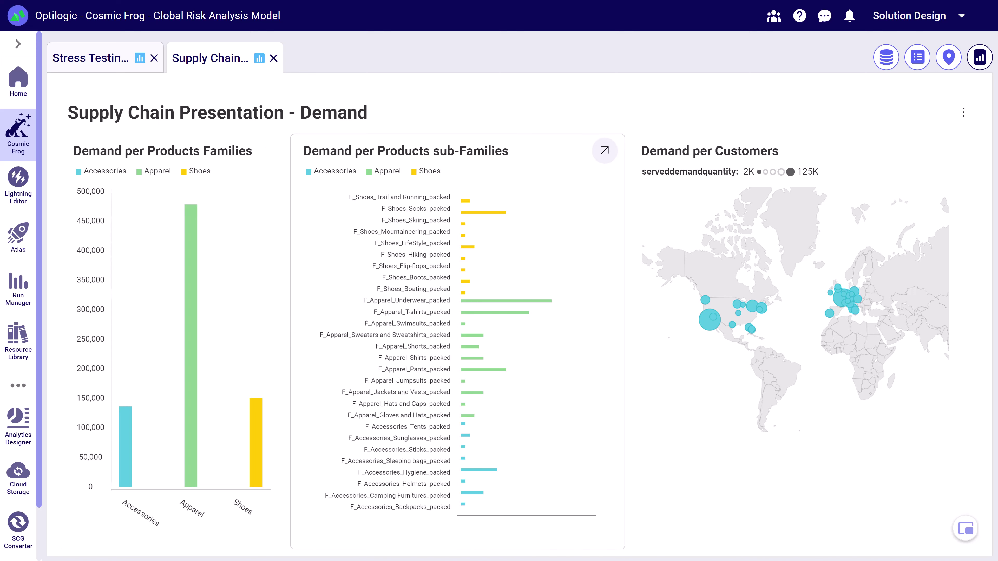
- Examine the expanded product sub-family and customer demand charts on the Demand dashboard, including the largest customer in France
{"action": "left_click", "coordinate": [604, 151]}
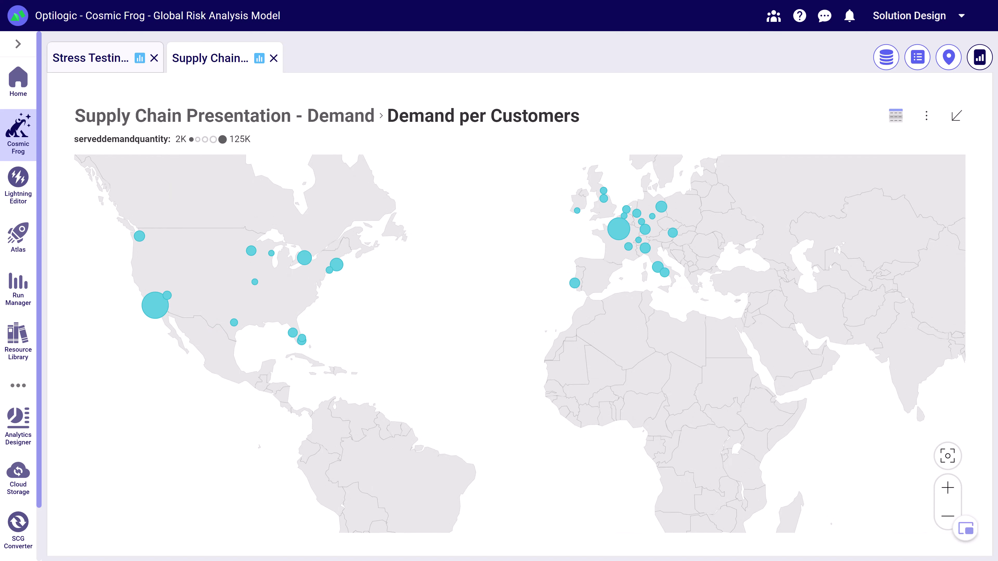
{"action": "mouse_move", "coordinate": [619, 229]}
{"action": "left_click", "coordinate": [956, 116]}
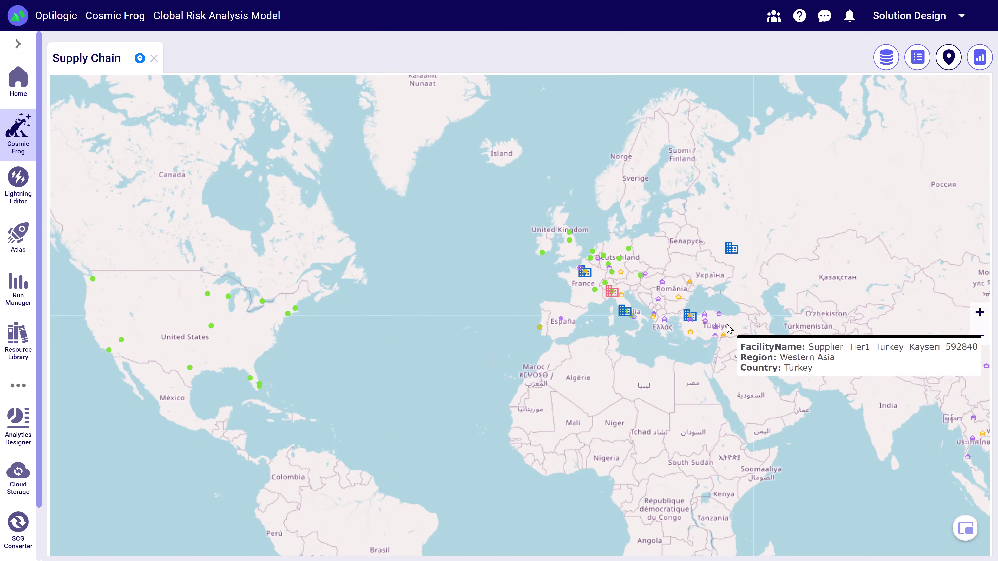
- Inspect the suppliers, plants, assembly sites and customers on the Supply Chain map, along with the flows between them
{"action": "mouse_move", "coordinate": [722, 315]}
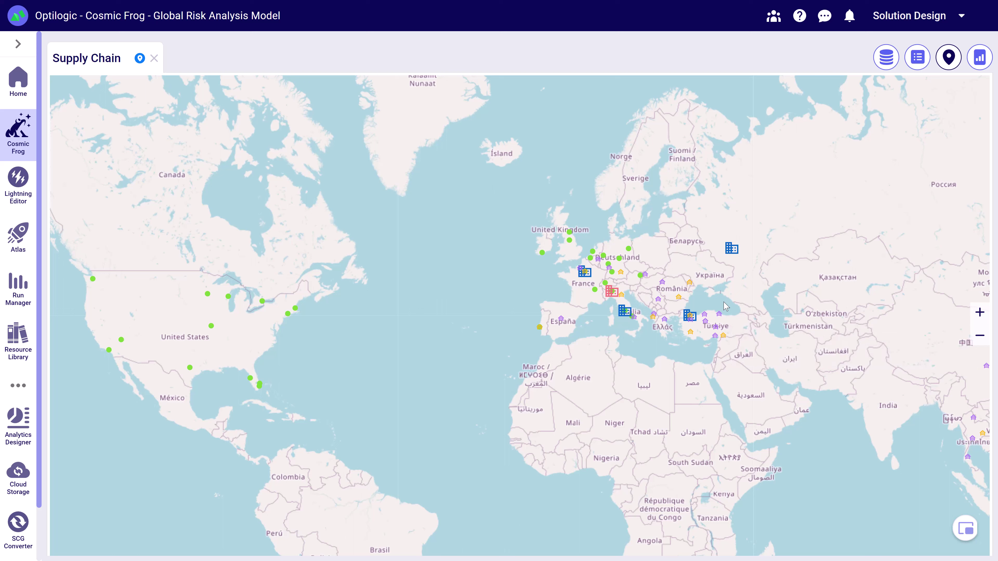
{"action": "mouse_move", "coordinate": [731, 254]}
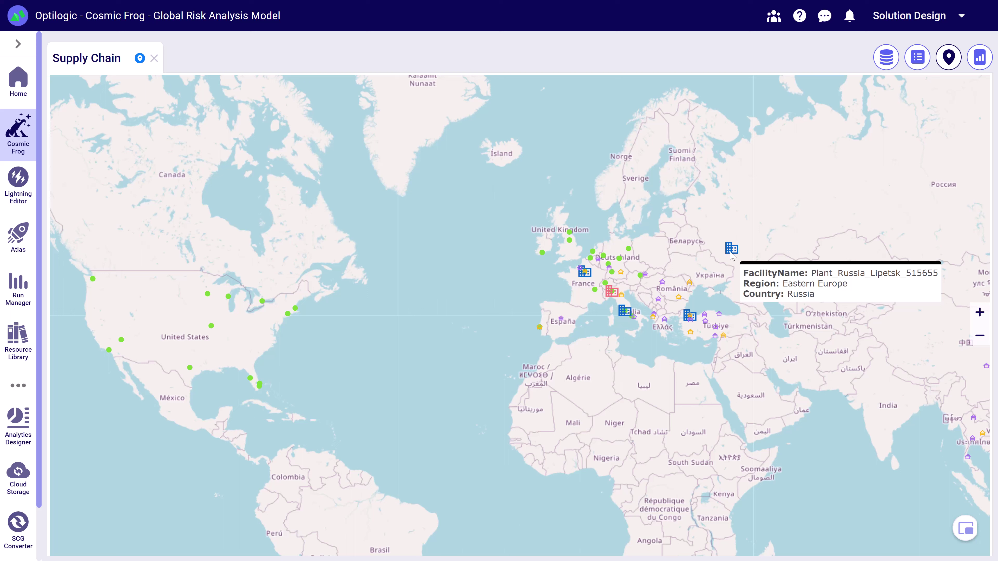
{"action": "mouse_move", "coordinate": [612, 295]}
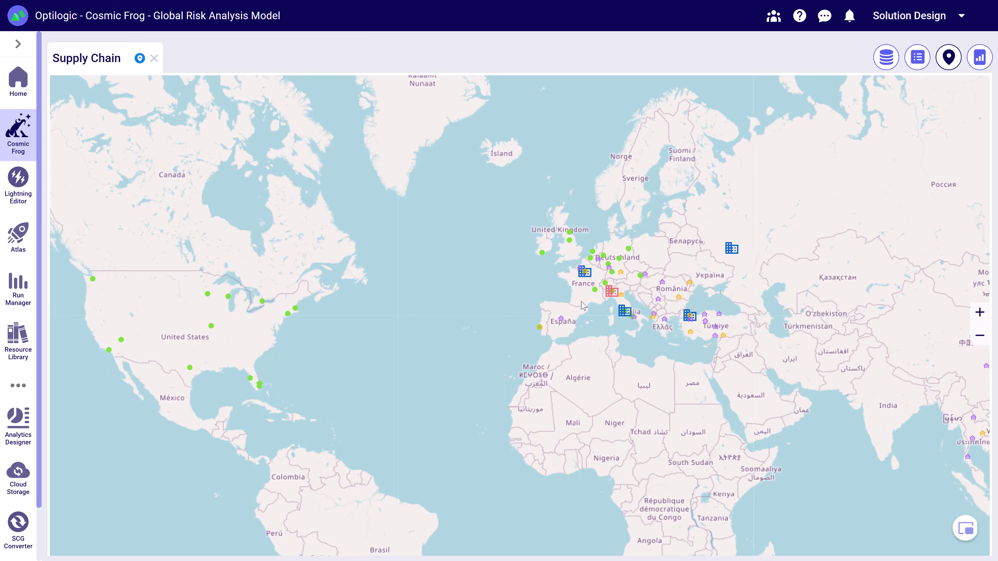
{"action": "mouse_move", "coordinate": [543, 254]}
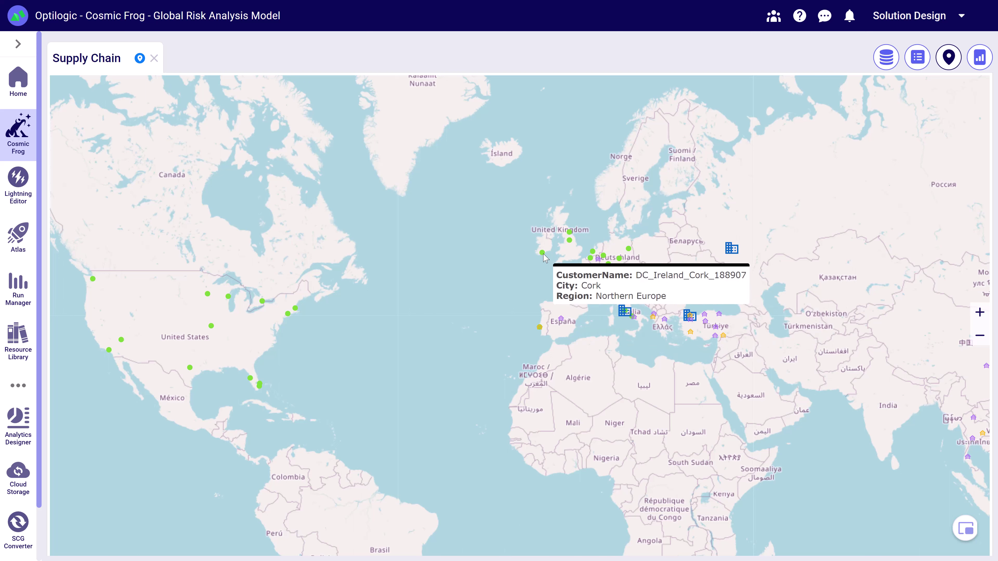
{"action": "mouse_move", "coordinate": [288, 314]}
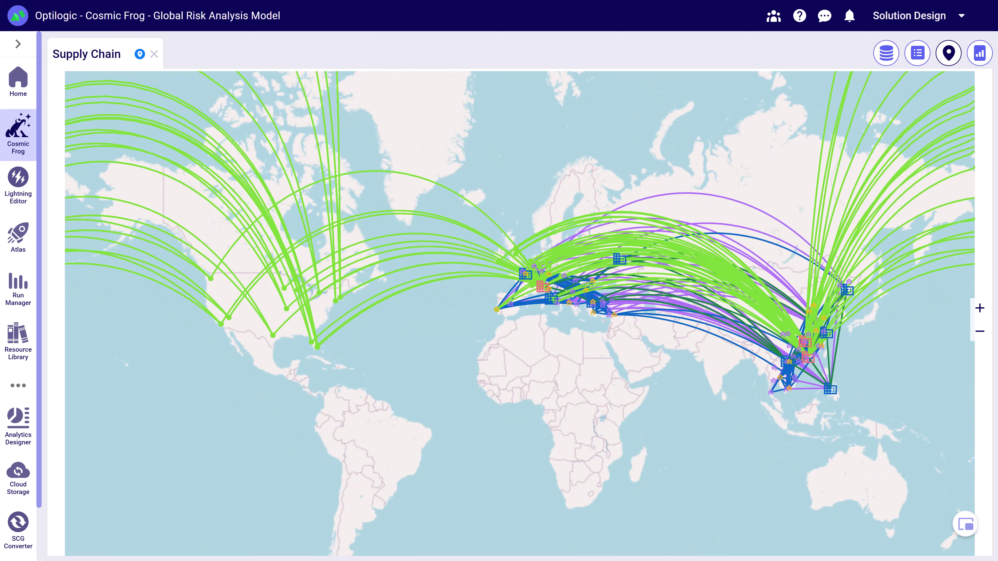
{"action": "mouse_move", "coordinate": [422, 277]}
{"action": "mouse_move", "coordinate": [700, 328]}
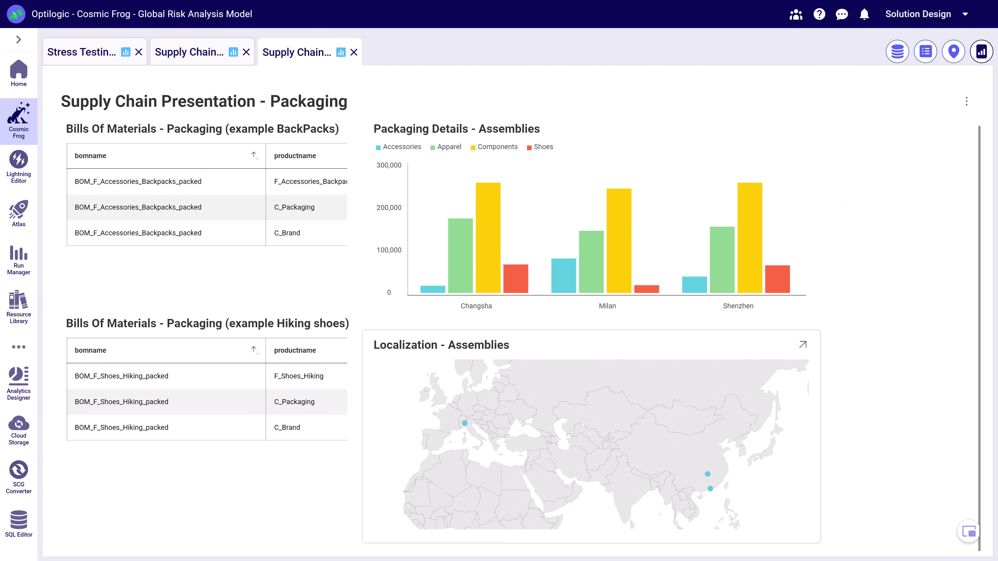
- Inspect the assembly locations and the Changsha and Milan quantities by product family on the Packaging dashboard
{"action": "mouse_move", "coordinate": [711, 489]}
{"action": "mouse_move", "coordinate": [464, 424]}
{"action": "mouse_move", "coordinate": [496, 231]}
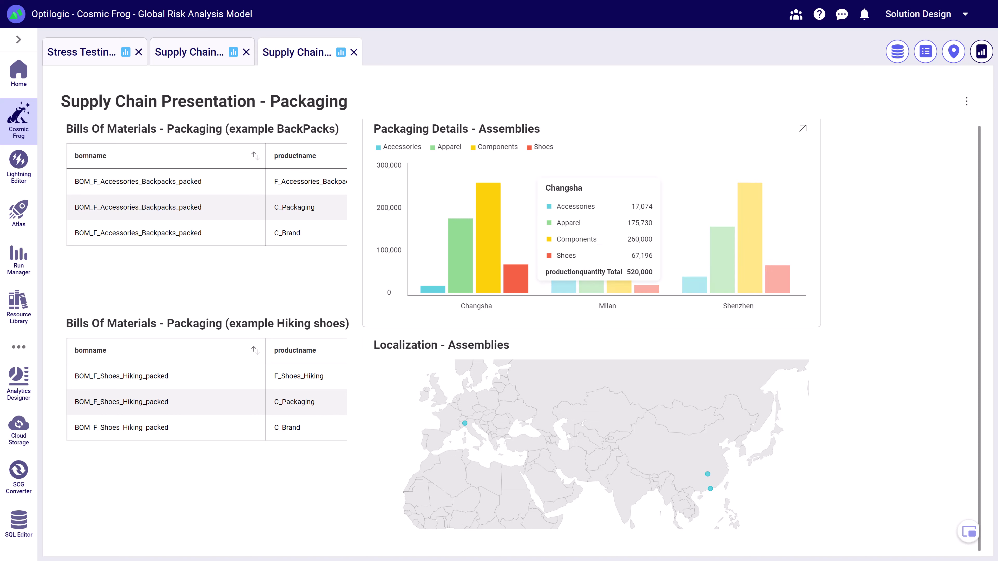
{"action": "mouse_move", "coordinate": [625, 236]}
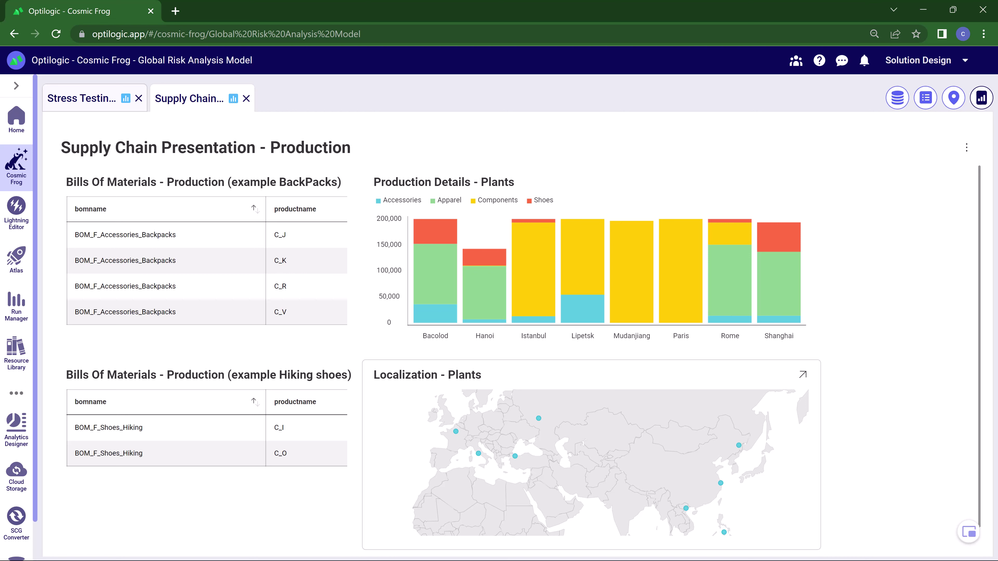
- Expand the Localization - Plants map, inspect the Shanghai, Mudanjiang, Istanbul and Rome plants, and return to the Production dashboard
{"action": "left_click", "coordinate": [803, 375]}
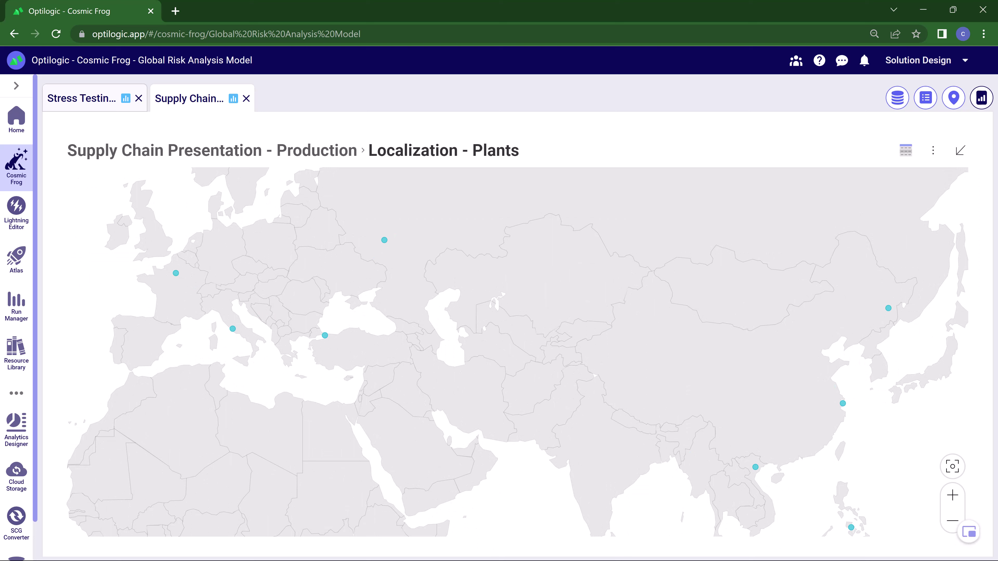
{"action": "mouse_move", "coordinate": [842, 403]}
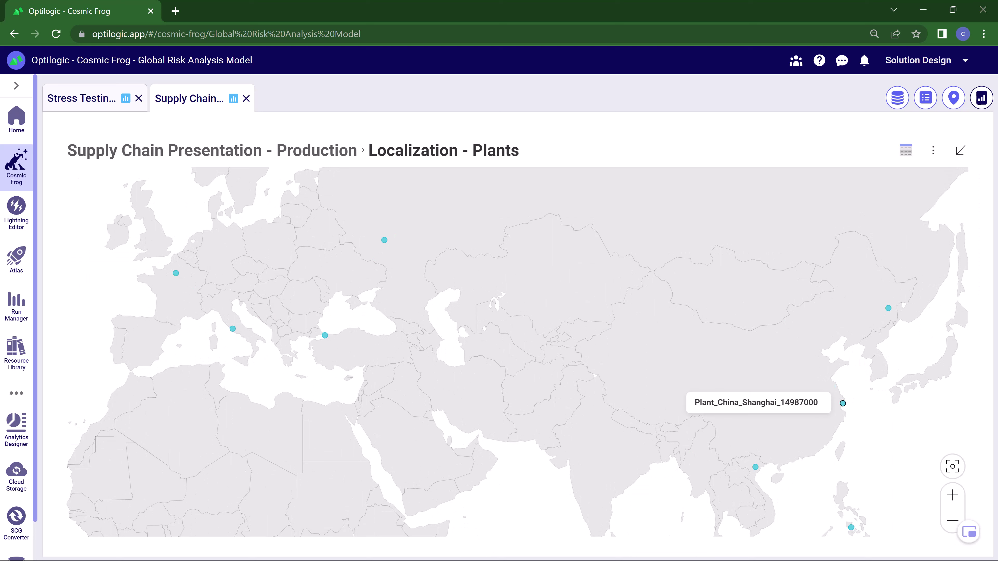
{"action": "mouse_move", "coordinate": [888, 309]}
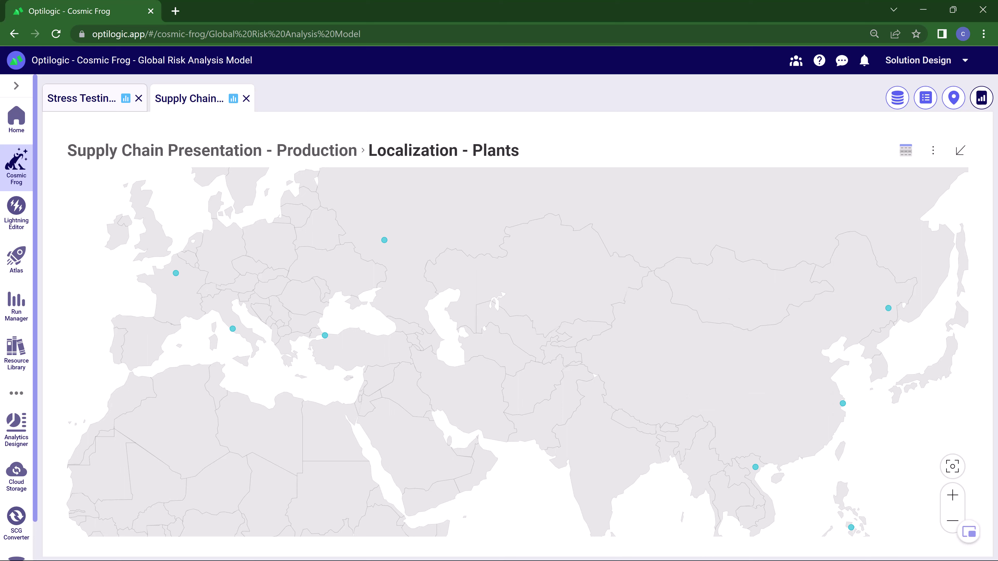
{"action": "mouse_move", "coordinate": [325, 335]}
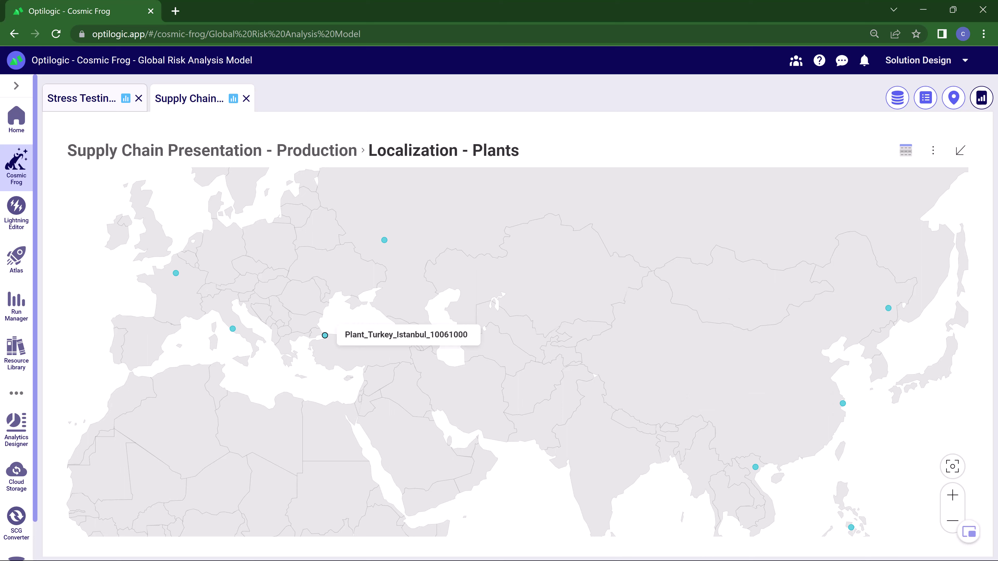
{"action": "mouse_move", "coordinate": [232, 329]}
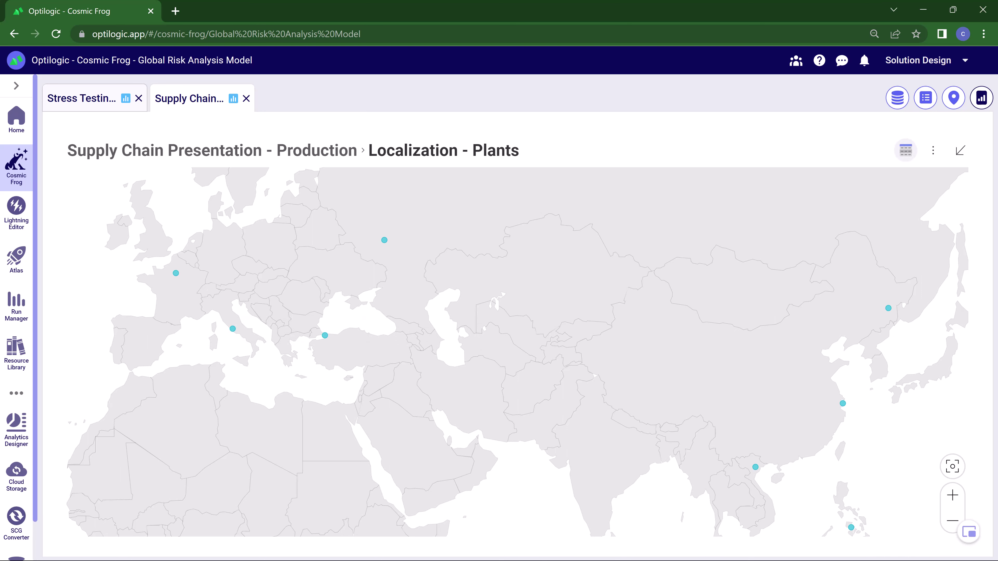
{"action": "left_click", "coordinate": [960, 150]}
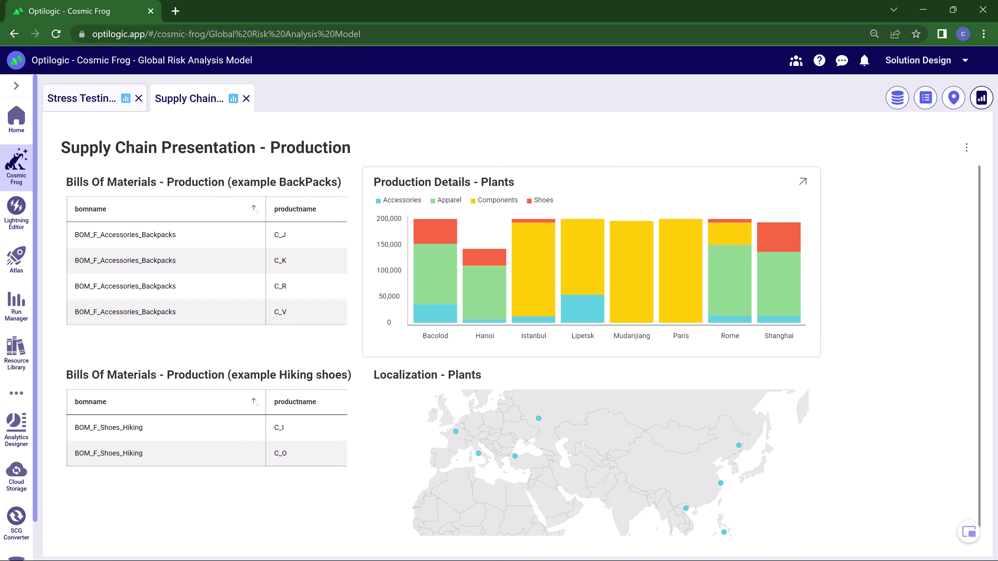
- Review the production details for the Bacolod and Paris plants and the expanded backpack bill of materials
{"action": "mouse_move", "coordinate": [440, 252]}
{"action": "mouse_move", "coordinate": [686, 268]}
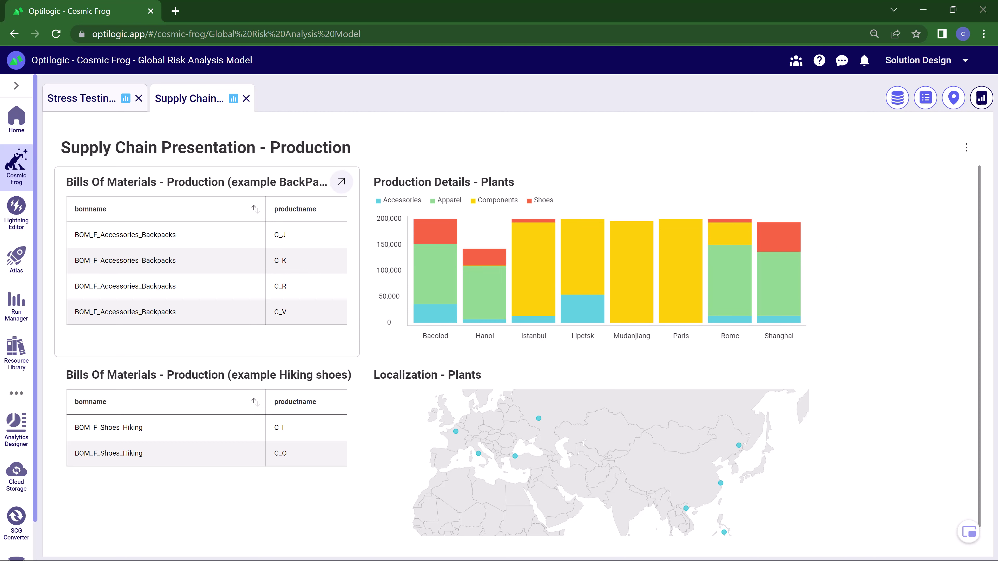
{"action": "left_click", "coordinate": [341, 182]}
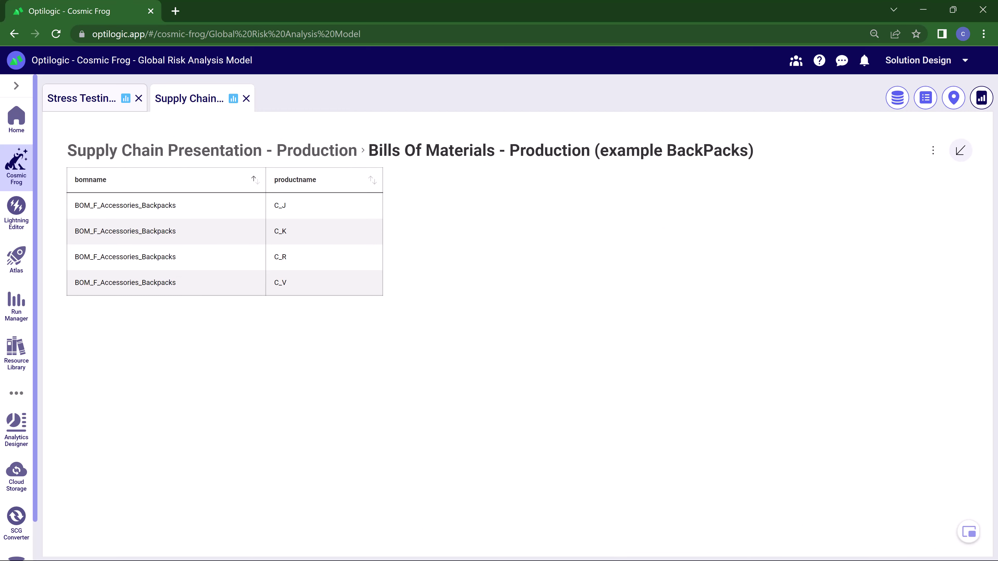
{"action": "left_click", "coordinate": [959, 150]}
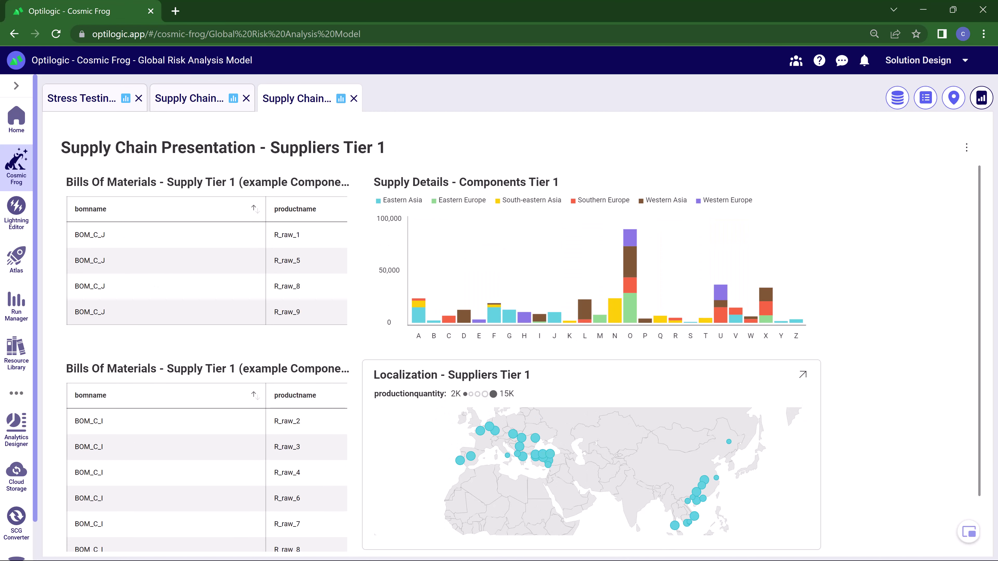
- Inspect the Tier 1 supply details for components A and O and the expanded Localization - Suppliers Tier 1 map
{"action": "mouse_move", "coordinate": [419, 313]}
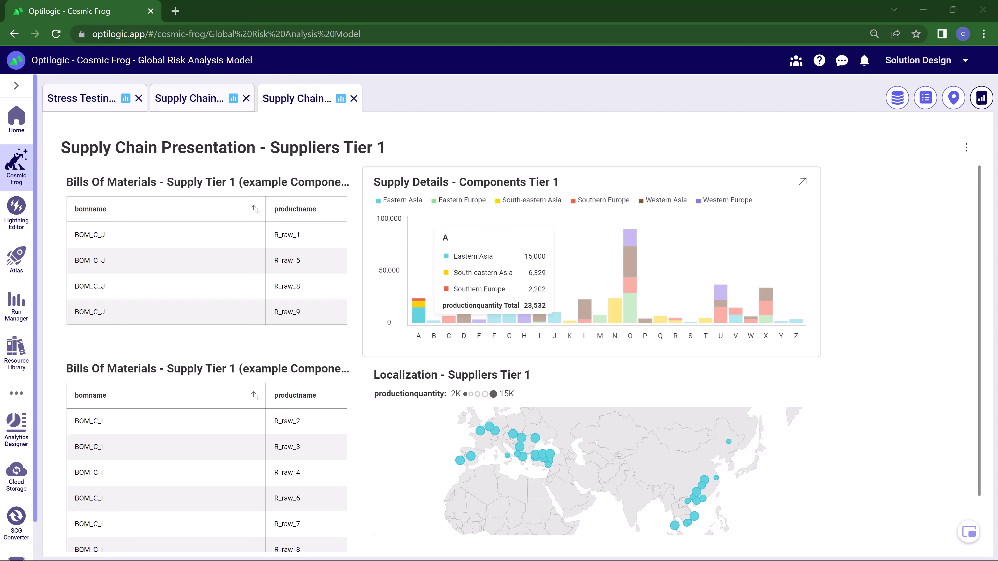
{"action": "mouse_move", "coordinate": [630, 283]}
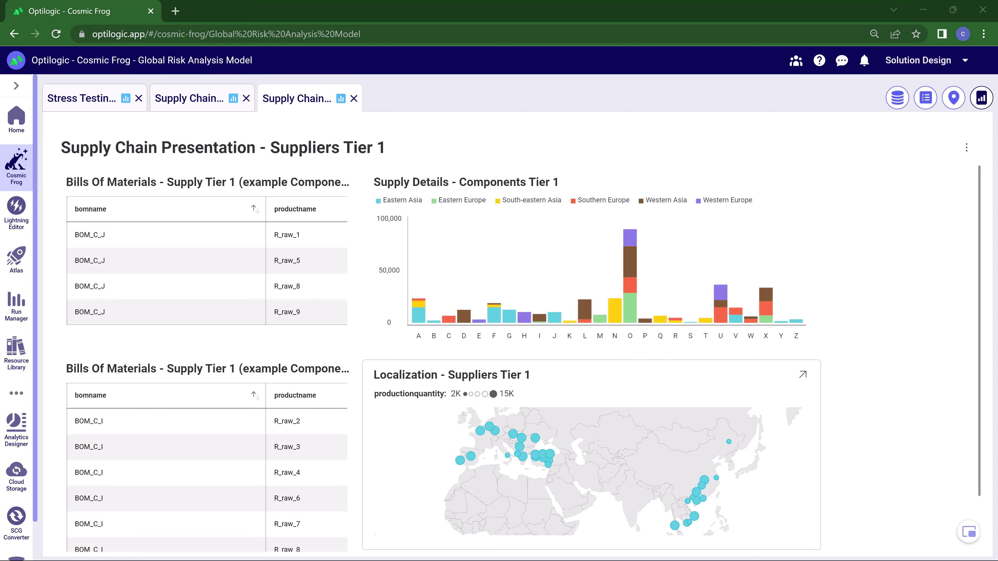
{"action": "left_click", "coordinate": [802, 375]}
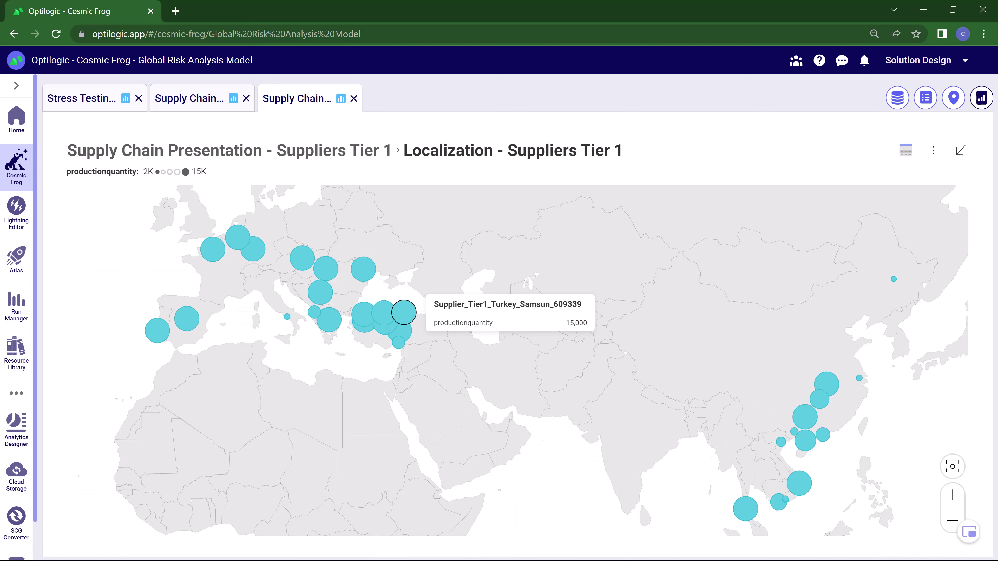
{"action": "mouse_move", "coordinate": [363, 269]}
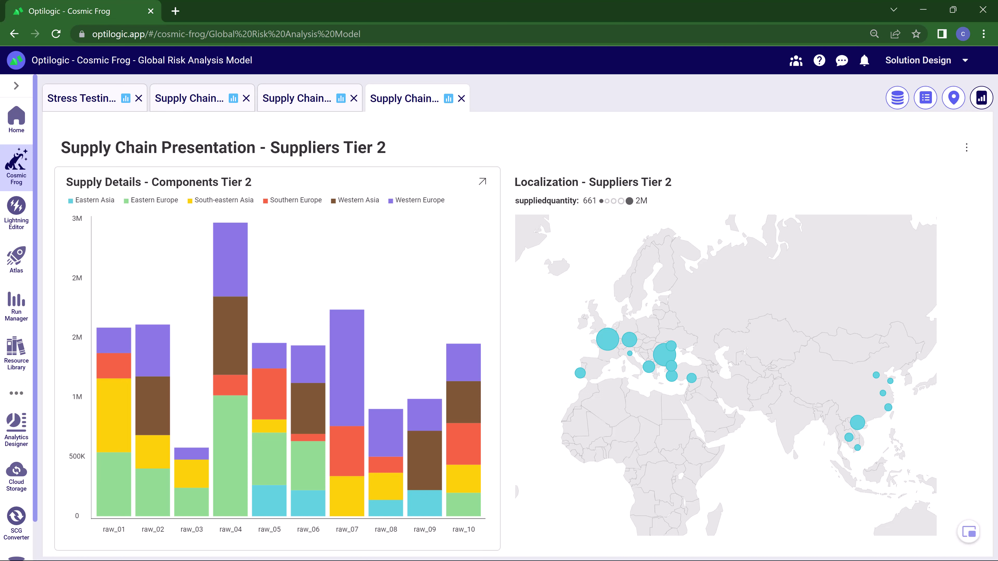
- Inspect the Tier 2 raw material supply by region and the largest suppliers on the expanded Localization - Suppliers Tier 2 map
{"action": "mouse_move", "coordinate": [241, 326]}
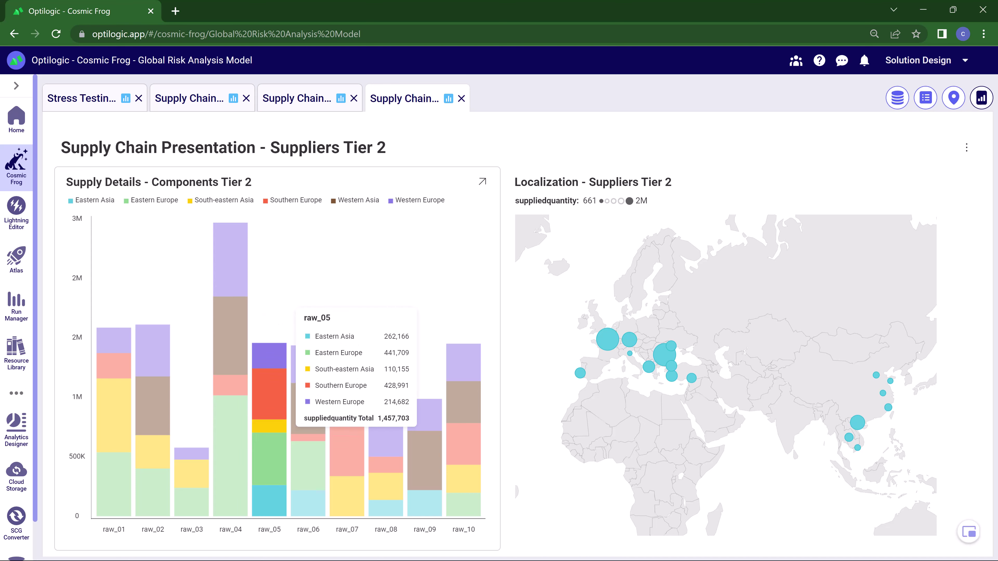
{"action": "left_click", "coordinate": [964, 181]}
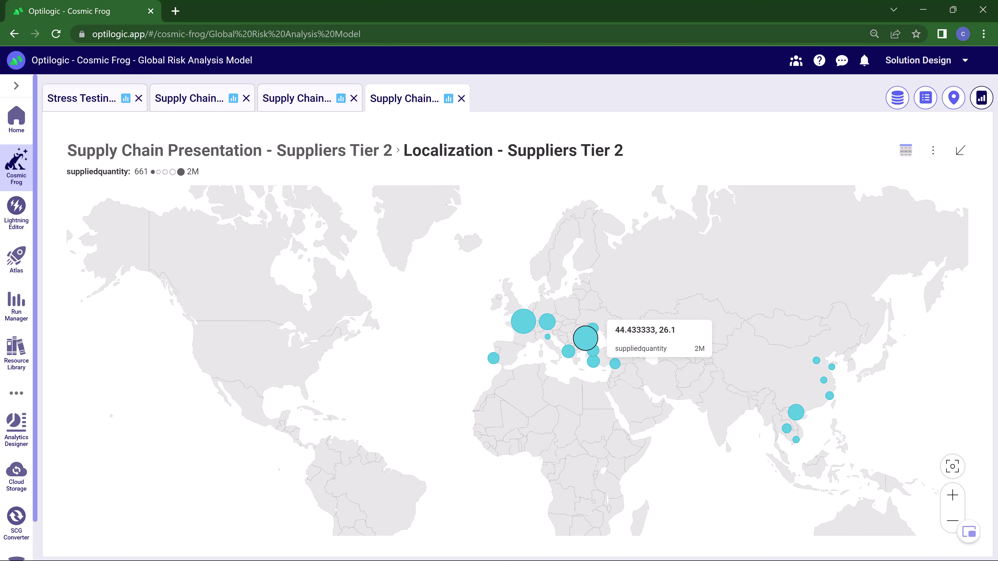
{"action": "mouse_move", "coordinate": [523, 321]}
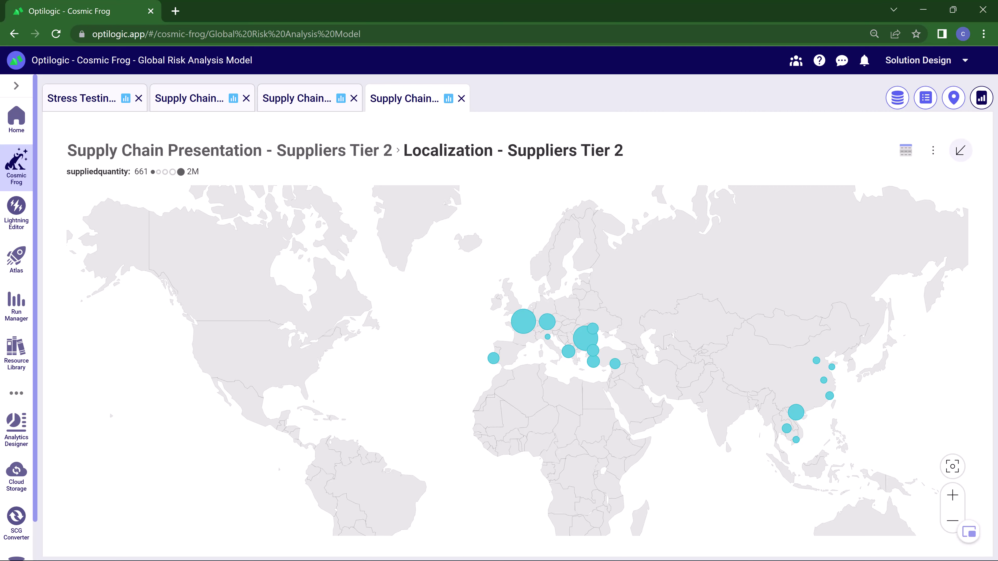
{"action": "left_click", "coordinate": [960, 150]}
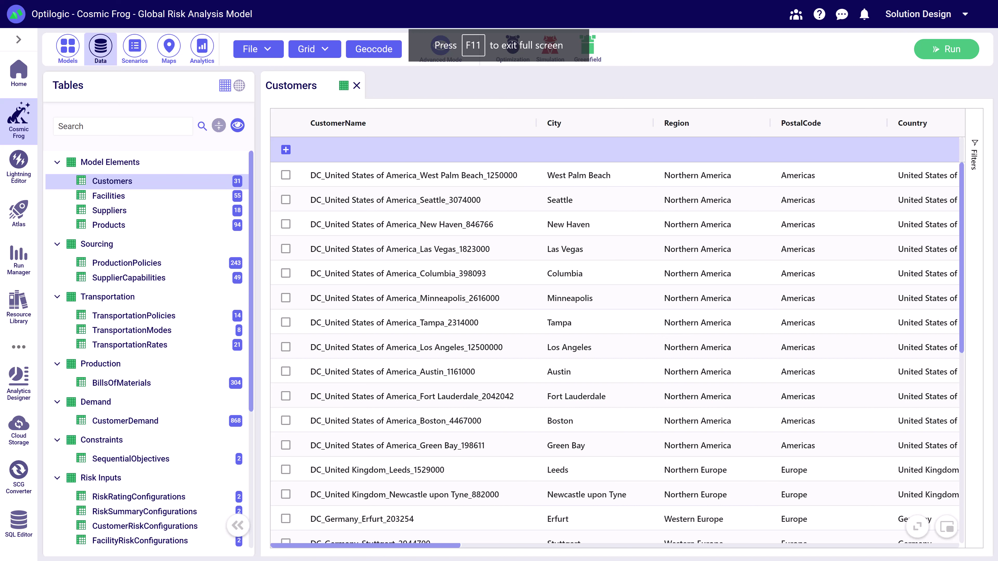
- Review the location columns of the Customers table and open the Suppliers table
{"action": "scroll", "coordinate": [615, 334], "scroll_direction": "right", "scroll_amount": 4}
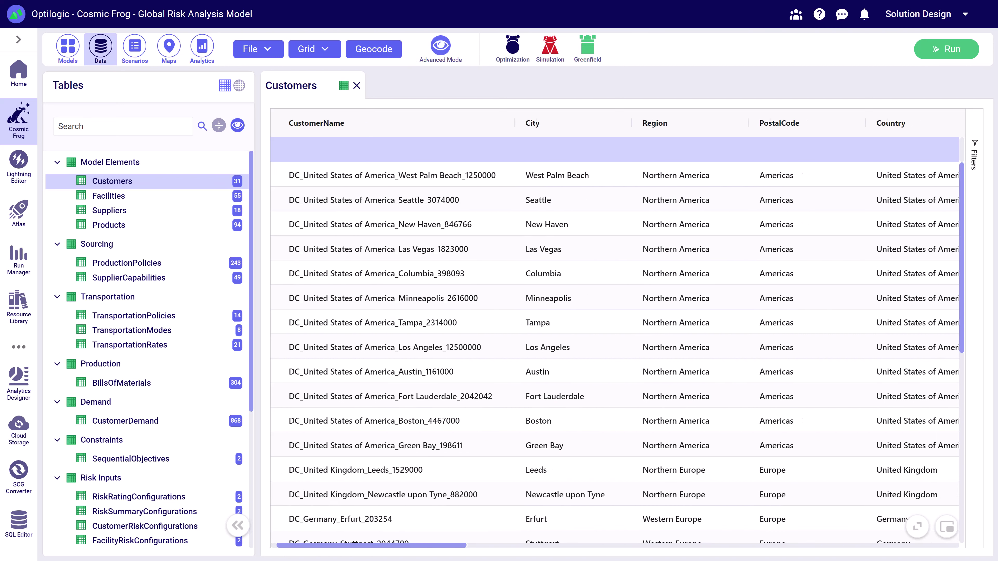
{"action": "scroll", "coordinate": [615, 334], "scroll_direction": "right", "scroll_amount": 5}
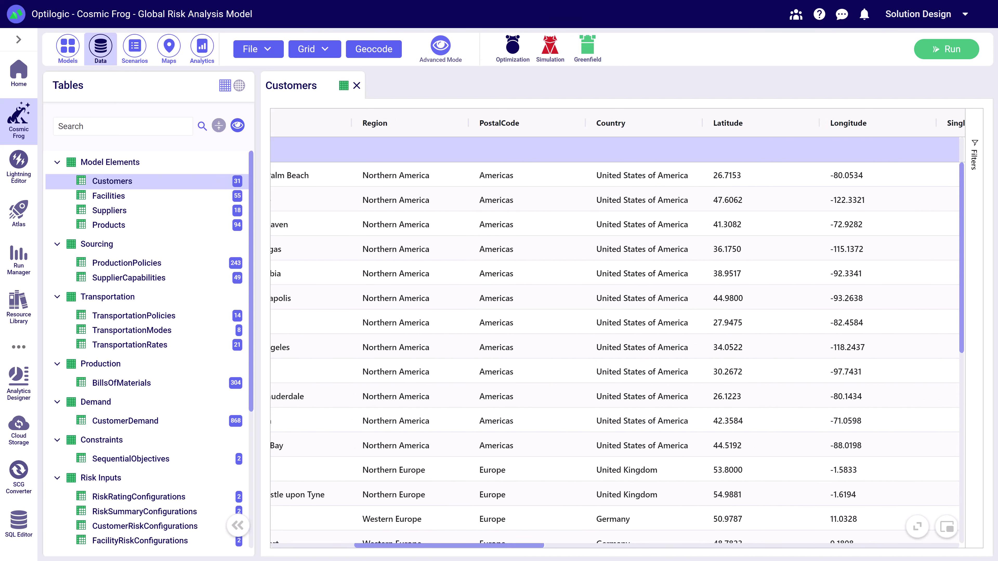
{"action": "scroll", "coordinate": [615, 334], "scroll_direction": "left", "scroll_amount": 8}
{"action": "left_click", "coordinate": [110, 210]}
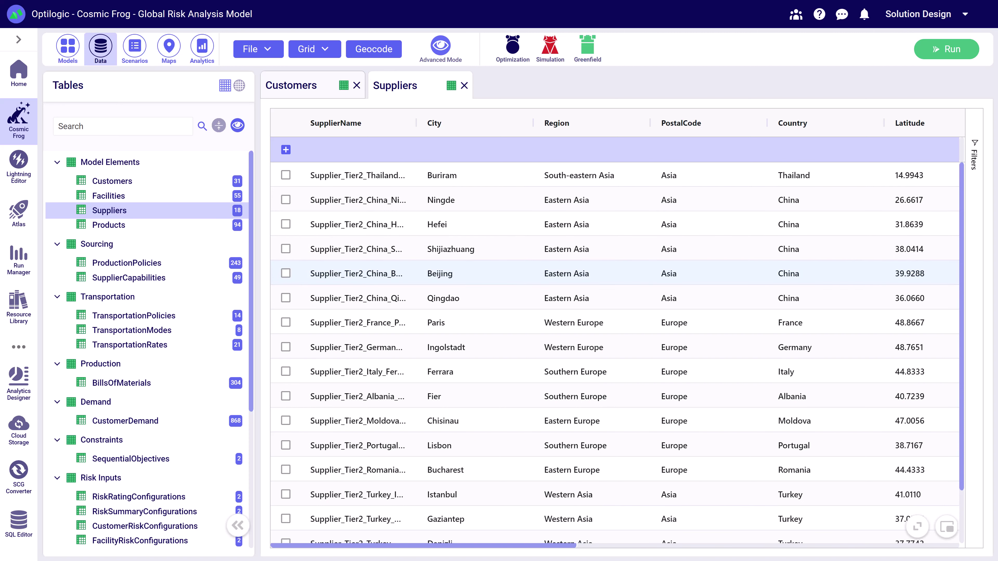
- Open the BillsOfMaterials table and look through its products and quantities
{"action": "left_click", "coordinate": [121, 382]}
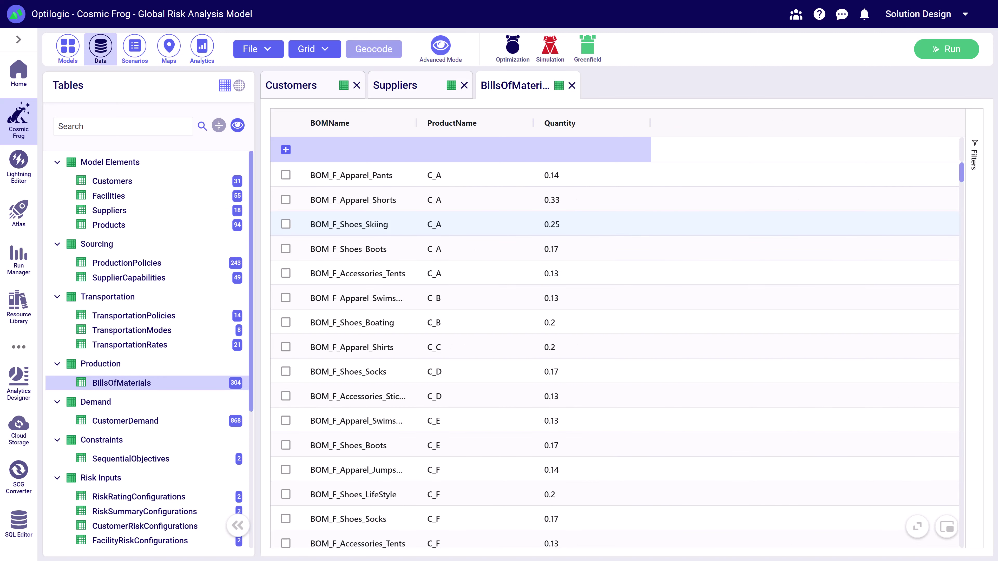
{"action": "scroll", "coordinate": [589, 225], "scroll_direction": "down", "scroll_amount": 5}
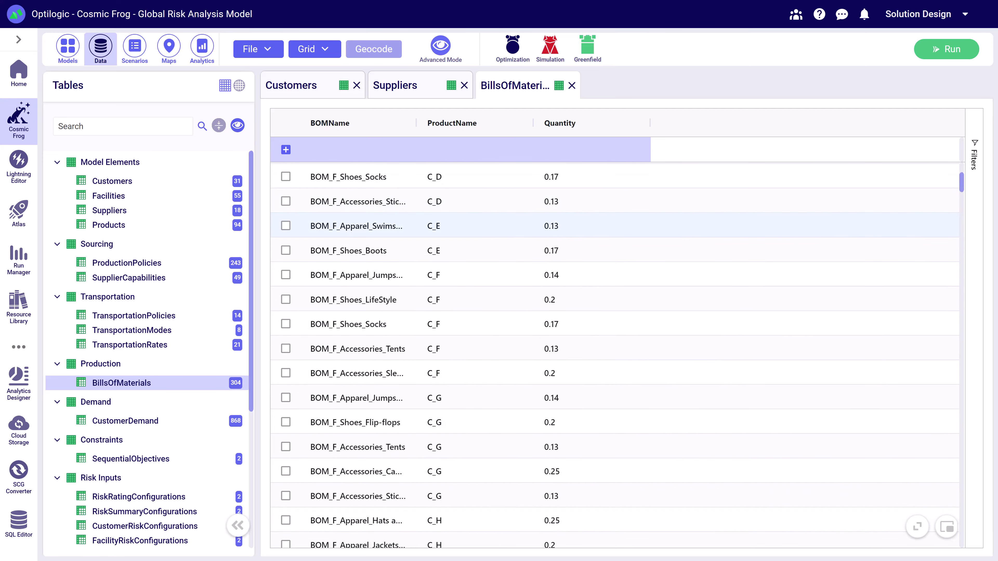
{"action": "scroll", "coordinate": [590, 224], "scroll_direction": "down", "scroll_amount": 5}
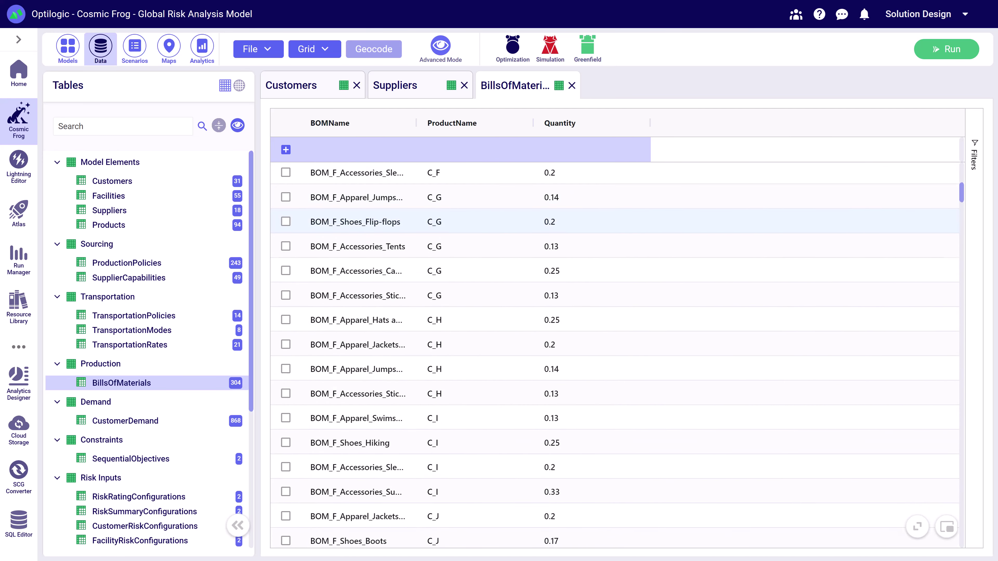
{"action": "scroll", "coordinate": [589, 226], "scroll_direction": "down", "scroll_amount": 5}
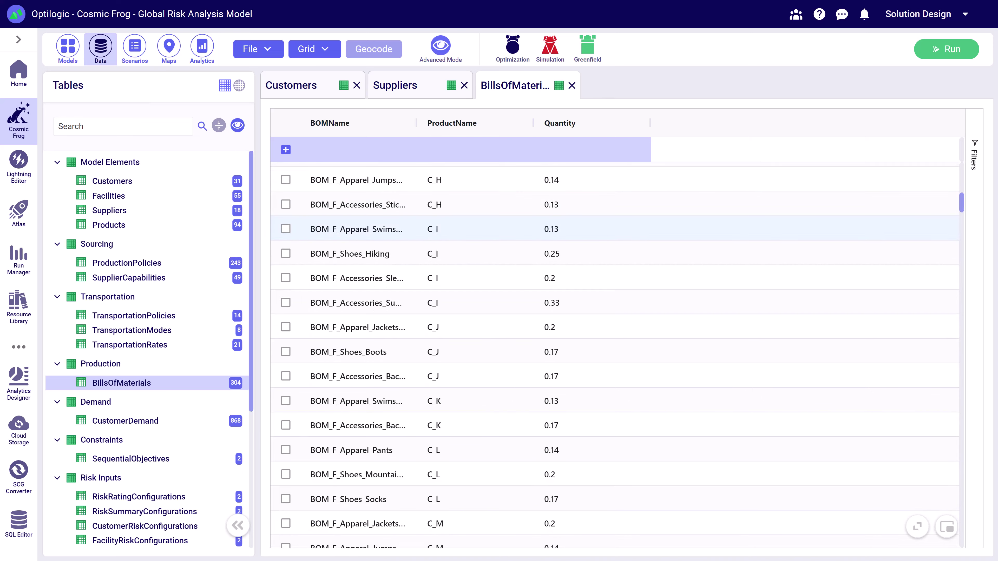
{"action": "scroll", "coordinate": [589, 232], "scroll_direction": "down", "scroll_amount": 2}
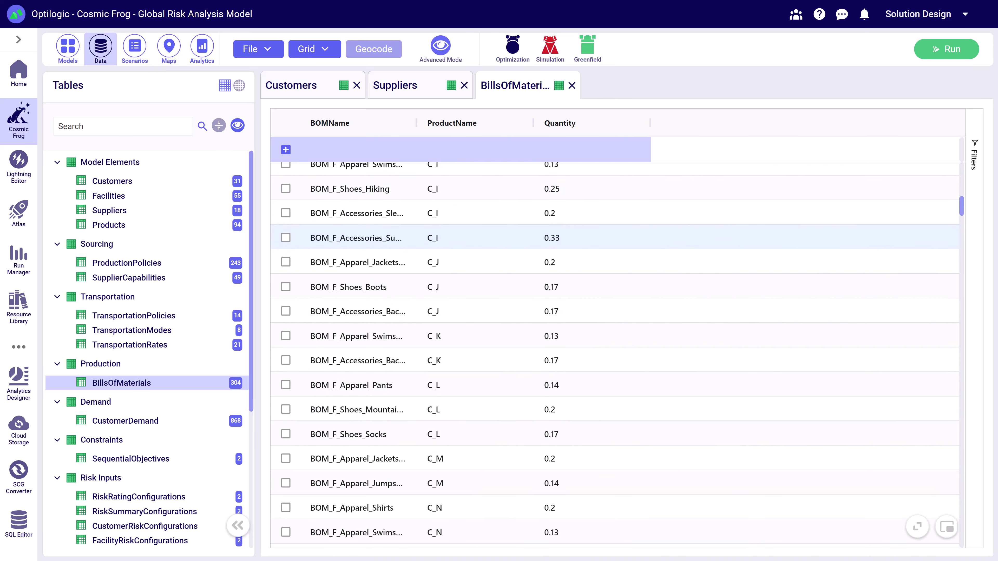
- Open the scenarios, expand Stress Test Volume - City - Exclude Rome and inspect its Exclude Rome Suppliers item
{"action": "left_click", "coordinate": [135, 49]}
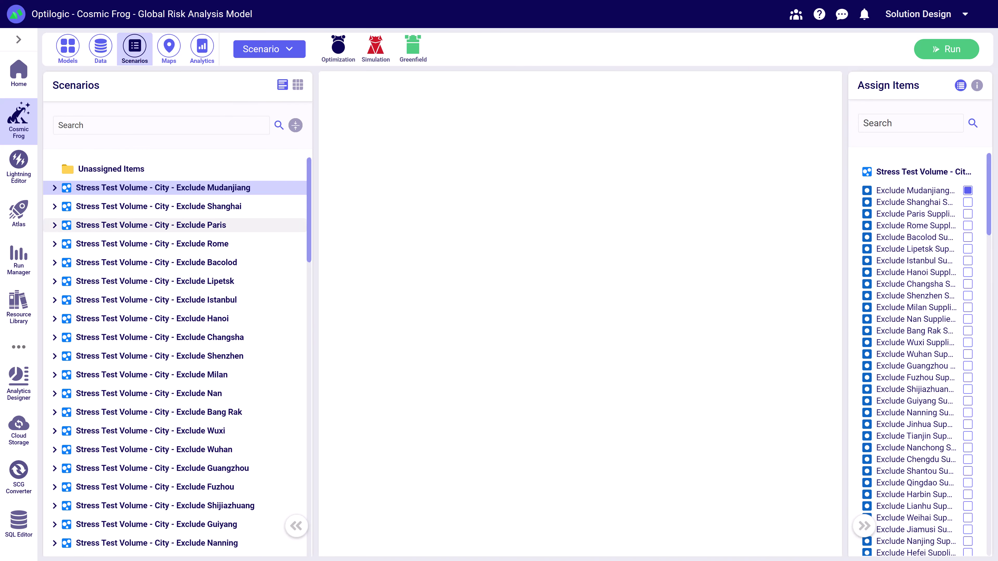
{"action": "left_click", "coordinate": [152, 244]}
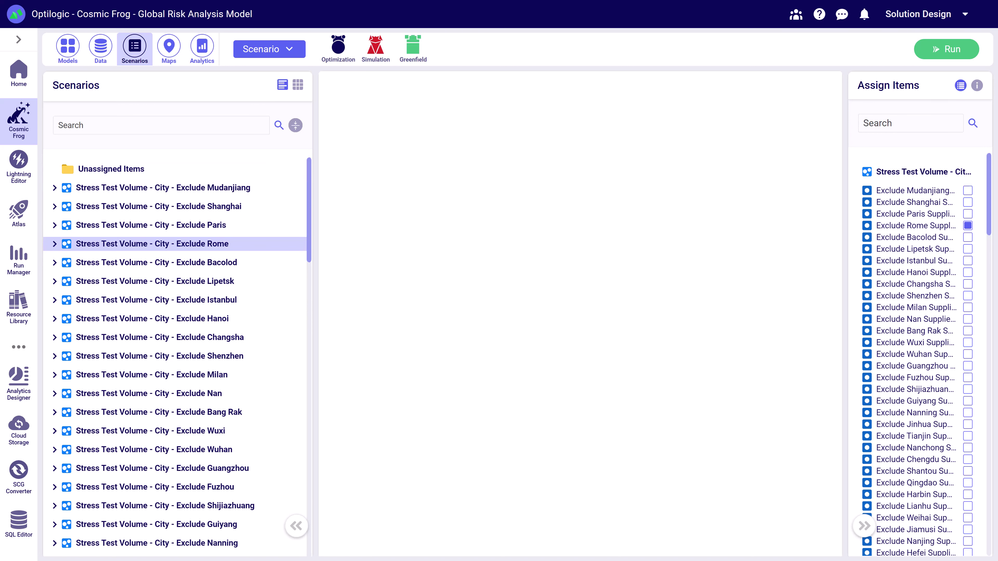
{"action": "left_click", "coordinate": [55, 244]}
{"action": "left_click", "coordinate": [133, 262]}
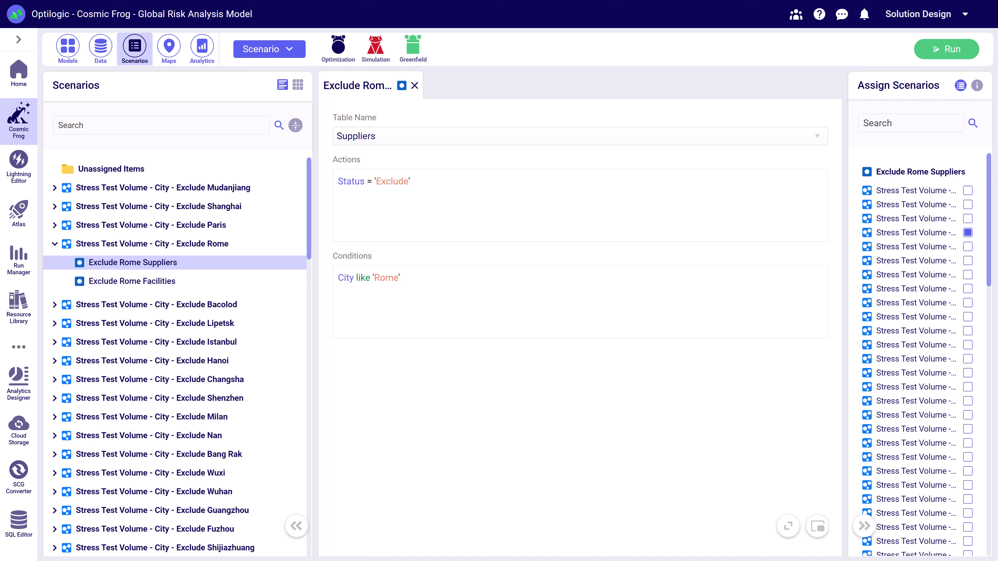
{"action": "scroll", "coordinate": [175, 354], "scroll_direction": "down", "scroll_amount": 1}
{"action": "scroll", "coordinate": [174, 354], "scroll_direction": "down", "scroll_amount": 9}
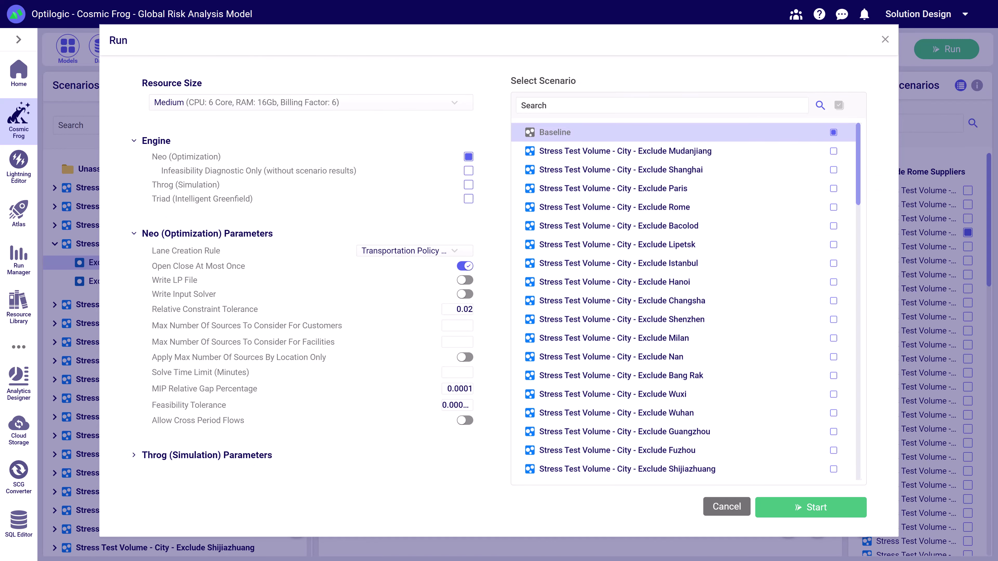
- Select all scenarios for the Neo optimization run and start it
{"action": "left_click", "coordinate": [839, 105]}
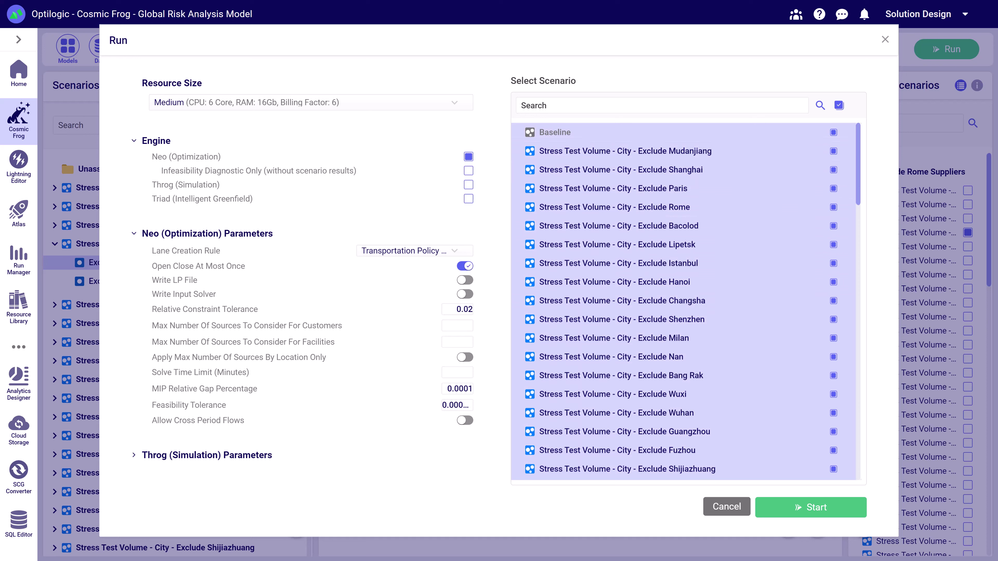
{"action": "scroll", "coordinate": [683, 300], "scroll_direction": "down", "scroll_amount": 20}
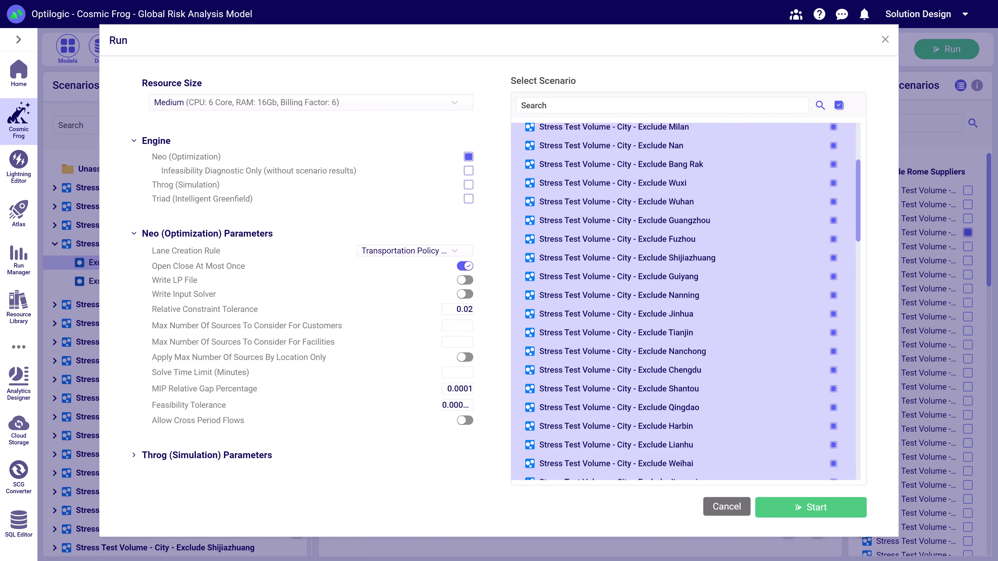
{"action": "scroll", "coordinate": [684, 301], "scroll_direction": "down", "scroll_amount": 5}
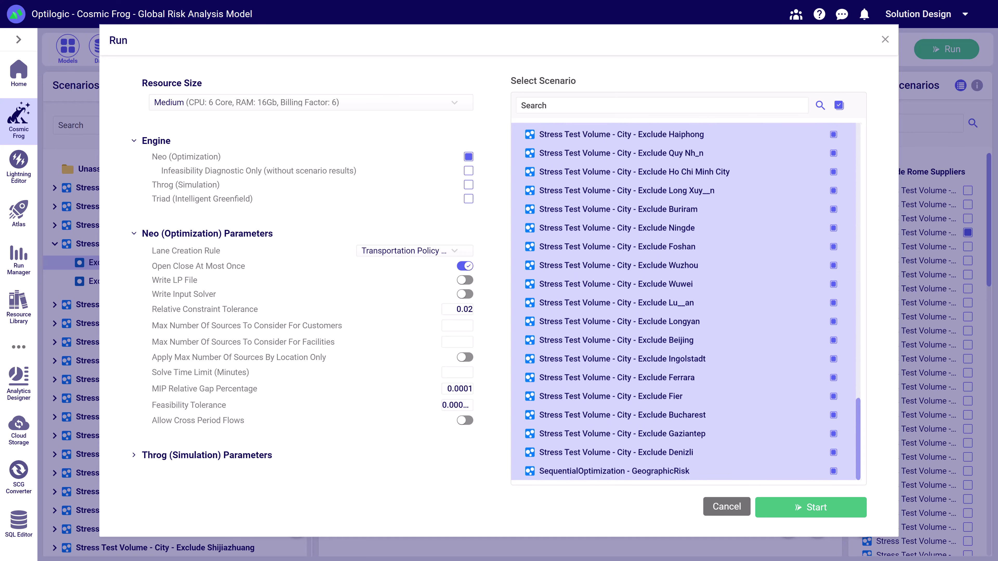
{"action": "left_click", "coordinate": [811, 507]}
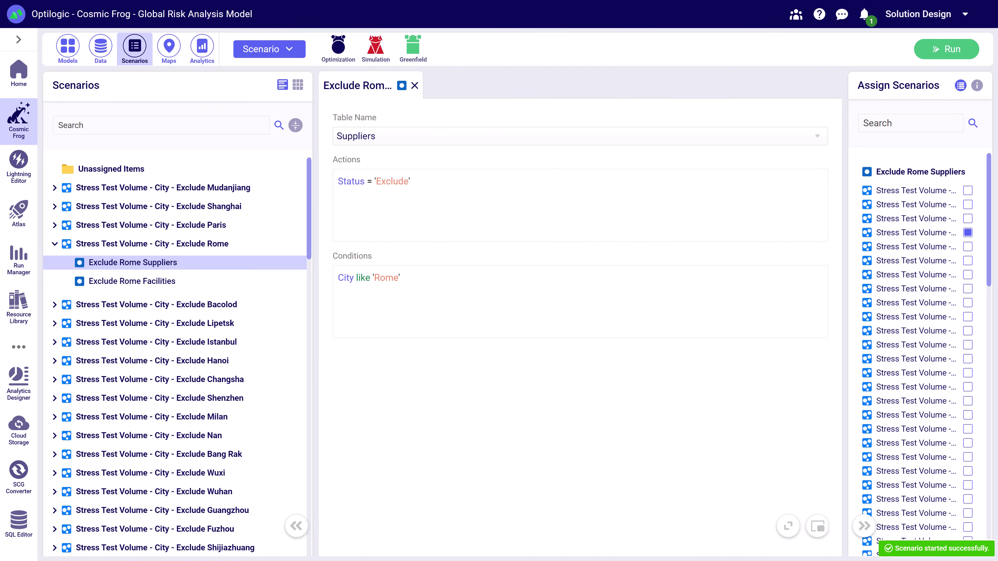
- Look through the stress test jobs and their states in the Run Manager
{"action": "scroll", "coordinate": [459, 314], "scroll_direction": "down", "scroll_amount": 5}
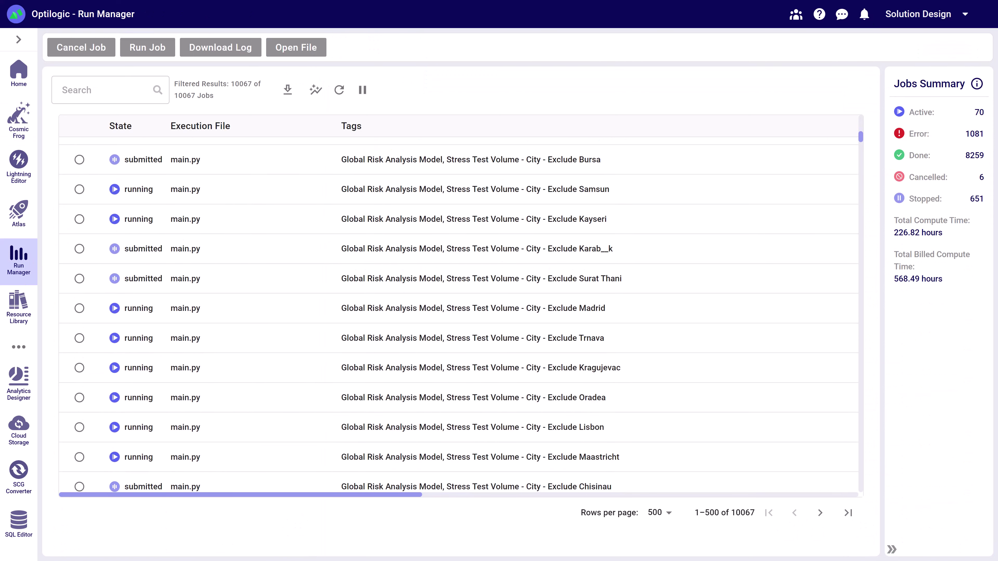
{"action": "scroll", "coordinate": [459, 315], "scroll_direction": "down", "scroll_amount": 7}
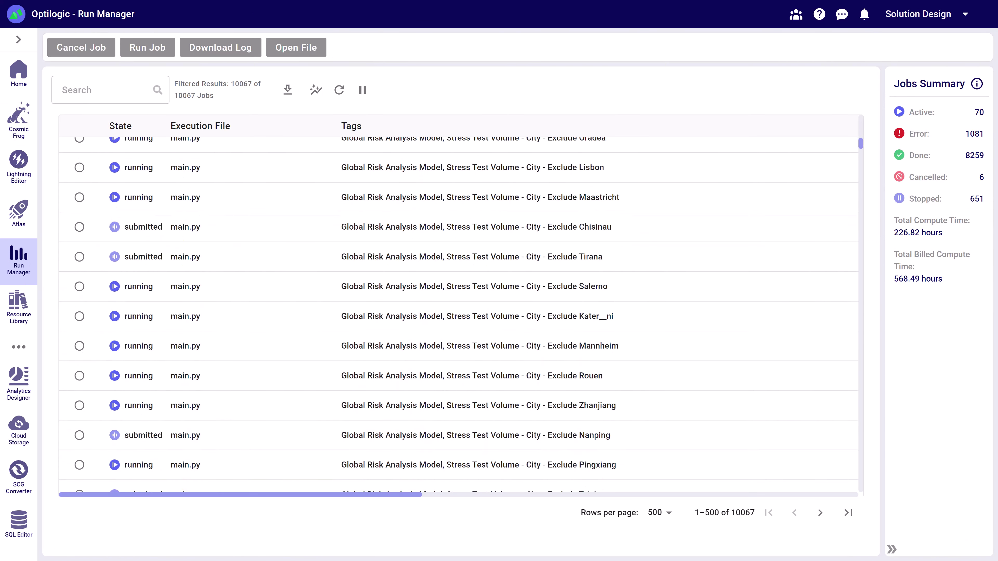
{"action": "scroll", "coordinate": [459, 315], "scroll_direction": "down", "scroll_amount": 2}
{"action": "scroll", "coordinate": [459, 315], "scroll_direction": "down", "scroll_amount": 6}
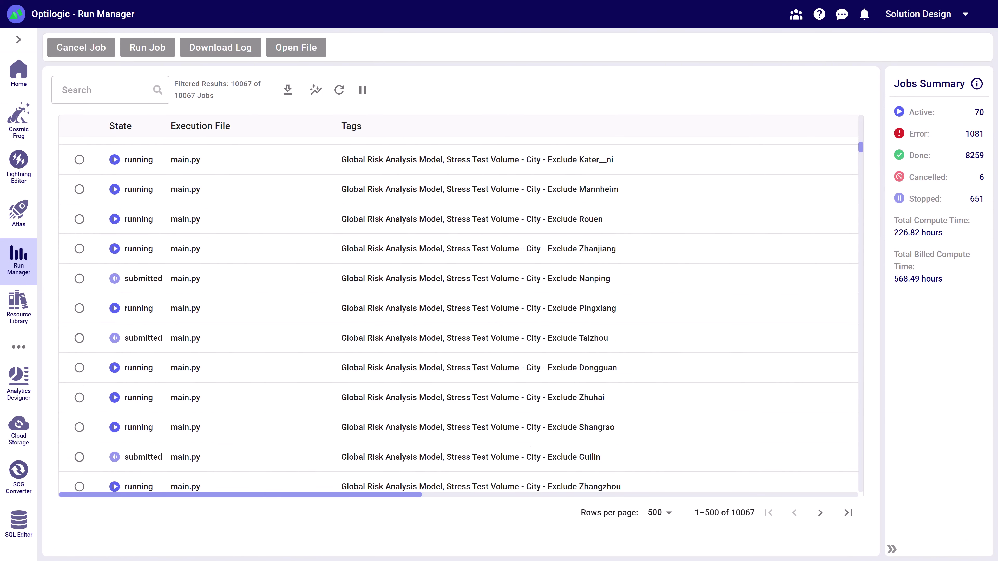
{"action": "scroll", "coordinate": [459, 314], "scroll_direction": "down", "scroll_amount": 2}
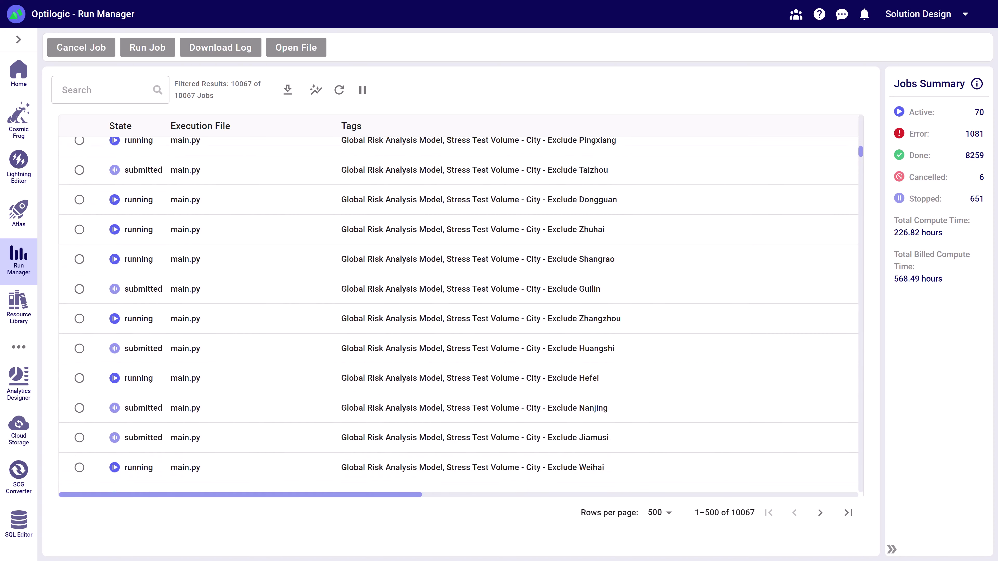
{"action": "scroll", "coordinate": [459, 314], "scroll_direction": "down", "scroll_amount": 2}
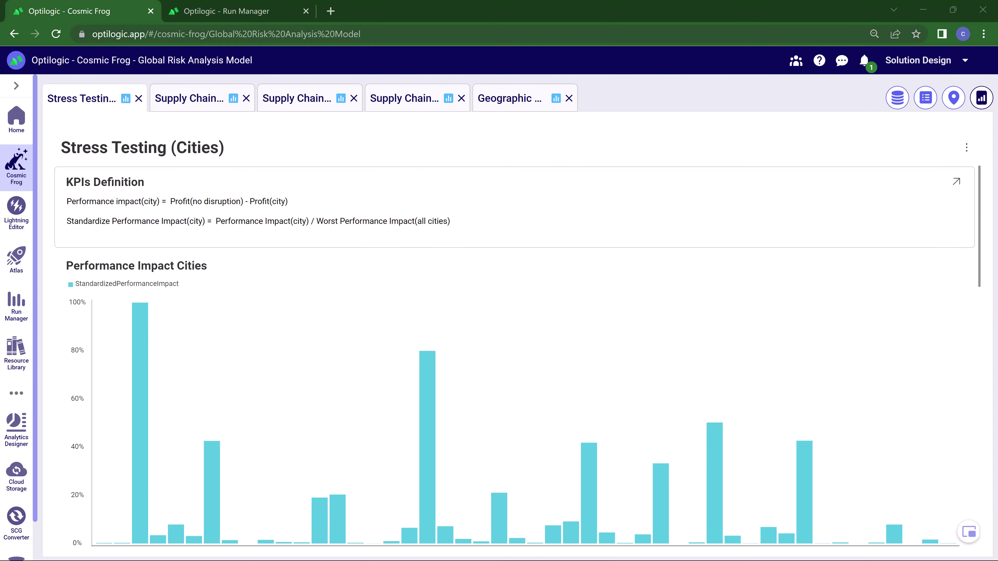
- Examine the Performance Impact Cities chart on the Stress Testing (Cities) dashboard, checking the values for Bacolod and Istanbul
{"action": "scroll", "coordinate": [514, 353], "scroll_direction": "down", "scroll_amount": 1}
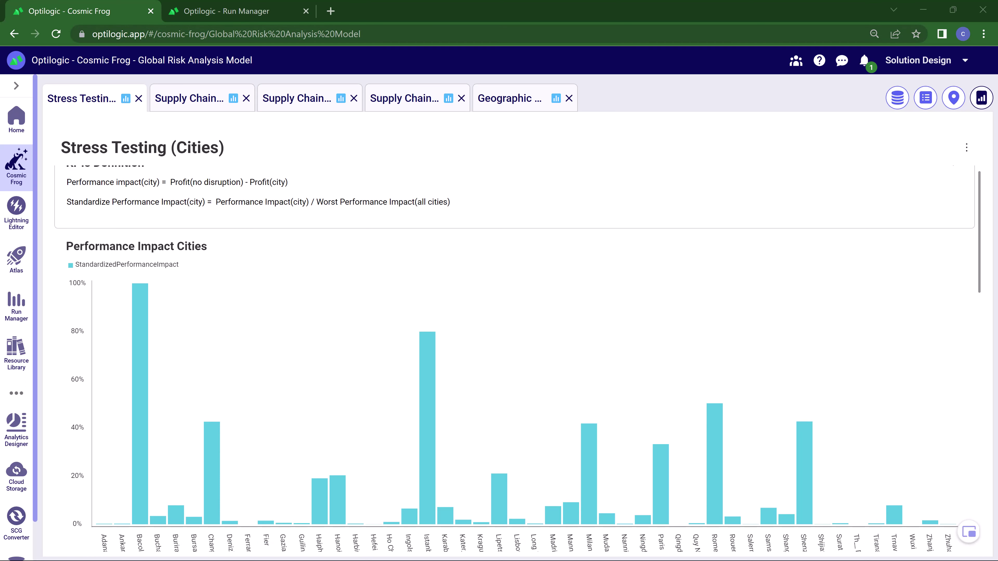
{"action": "scroll", "coordinate": [514, 358], "scroll_direction": "down", "scroll_amount": 2}
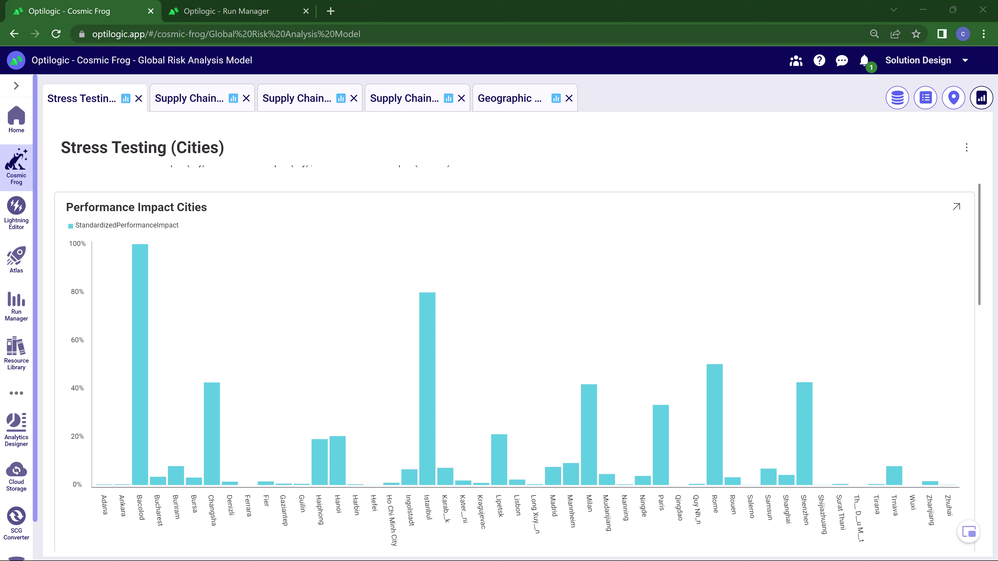
{"action": "mouse_move", "coordinate": [141, 365]}
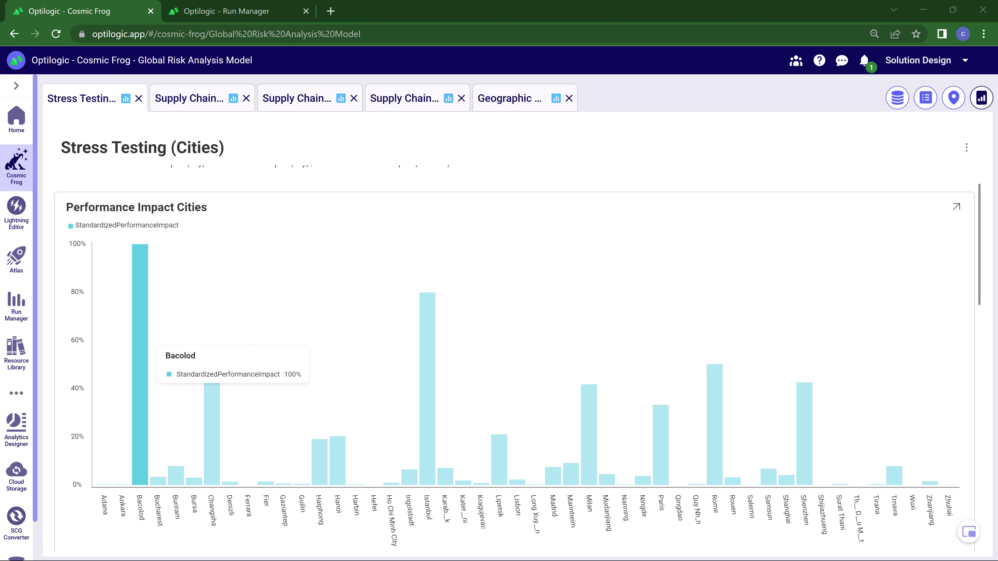
{"action": "mouse_move", "coordinate": [427, 365]}
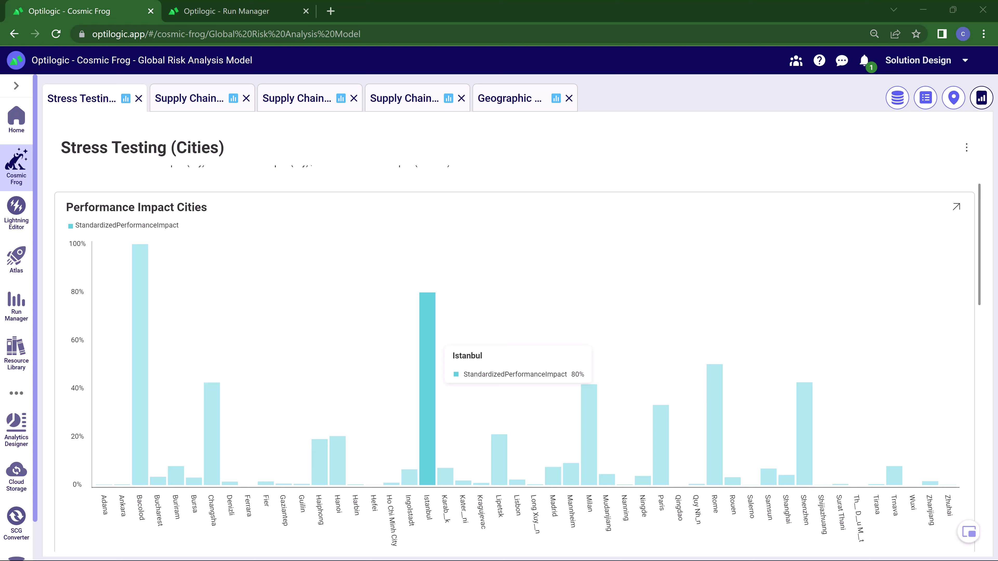
- Compare Bacolod on the Performance Impact Cities and Geographic Risk Cities maps
{"action": "scroll", "coordinate": [510, 354], "scroll_direction": "down", "scroll_amount": 5}
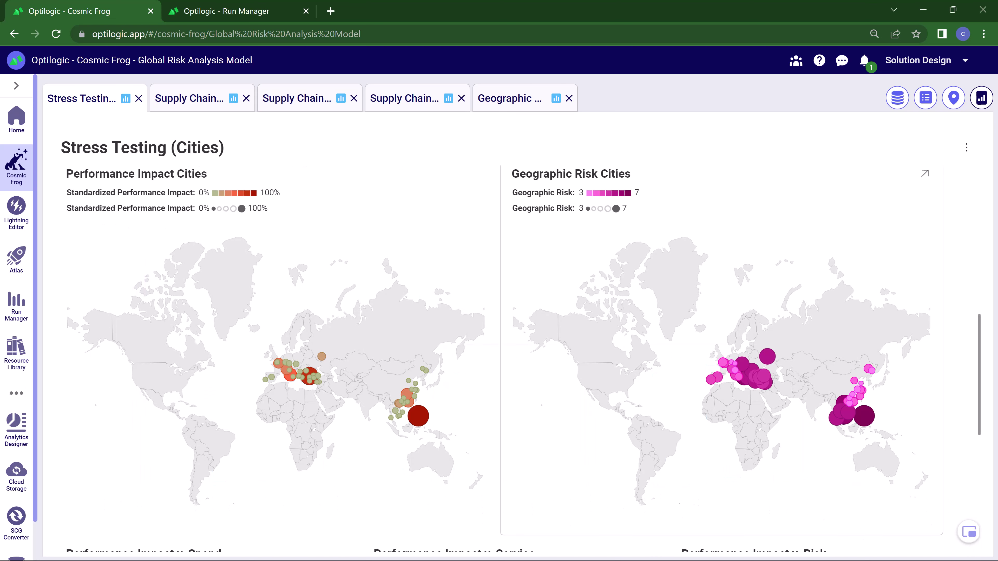
{"action": "mouse_move", "coordinate": [418, 416]}
{"action": "mouse_move", "coordinate": [863, 415]}
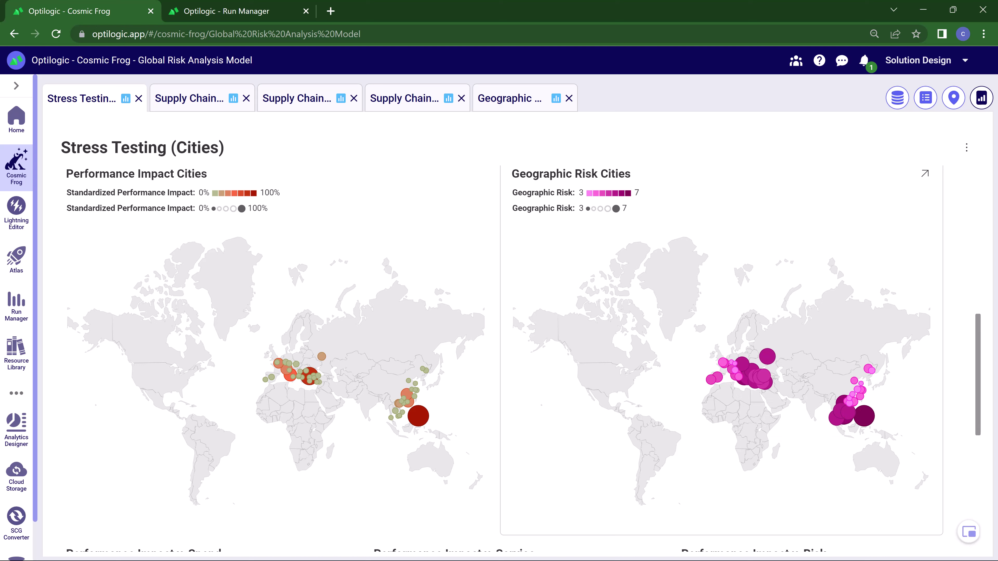
- Check the highest-impact city on the Performance Impact v. Spend, v. Service and v. Risk scatter plots
{"action": "scroll", "coordinate": [522, 354], "scroll_direction": "down", "scroll_amount": 5}
{"action": "scroll", "coordinate": [523, 354], "scroll_direction": "down", "scroll_amount": 4}
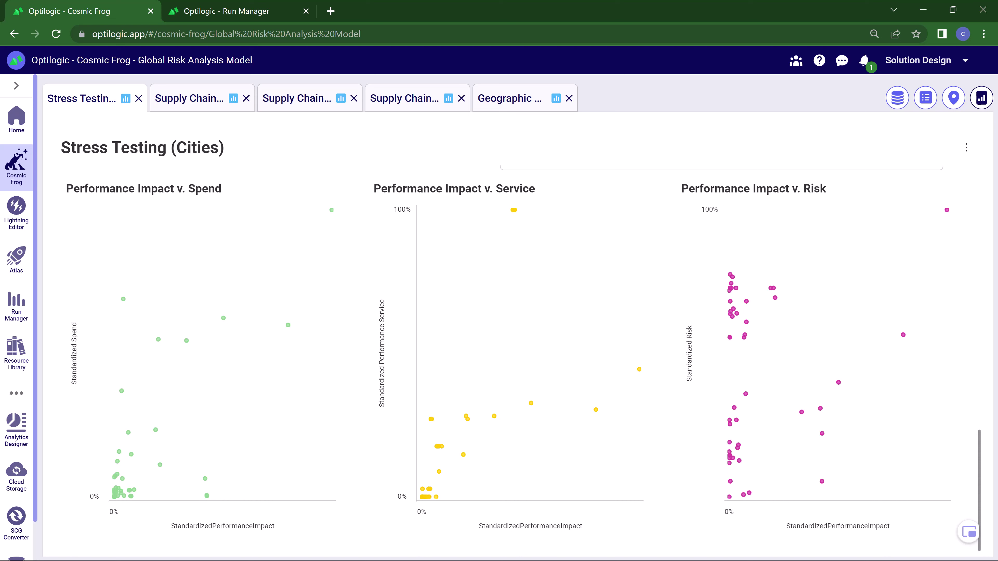
{"action": "mouse_move", "coordinate": [331, 210]}
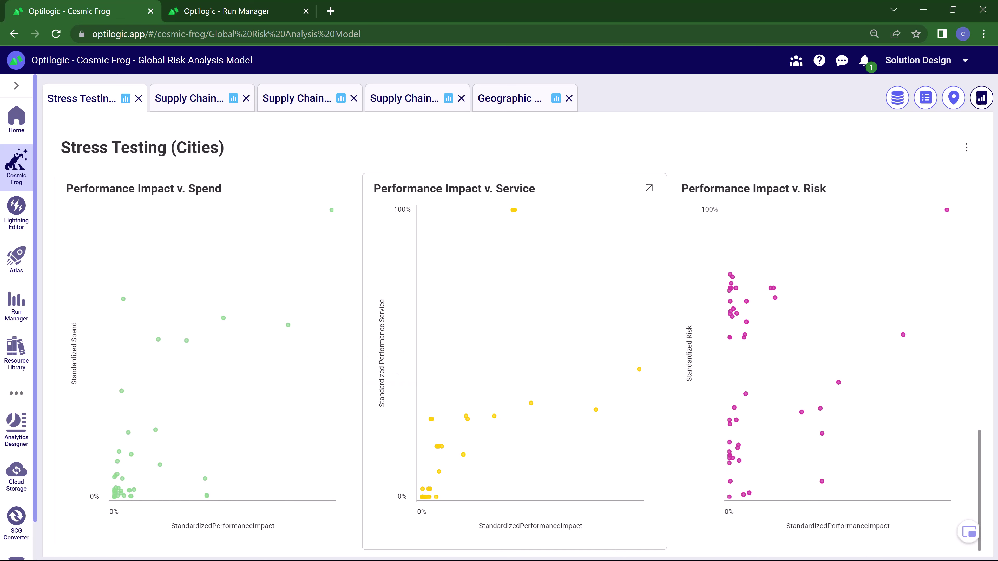
{"action": "mouse_move", "coordinate": [639, 369]}
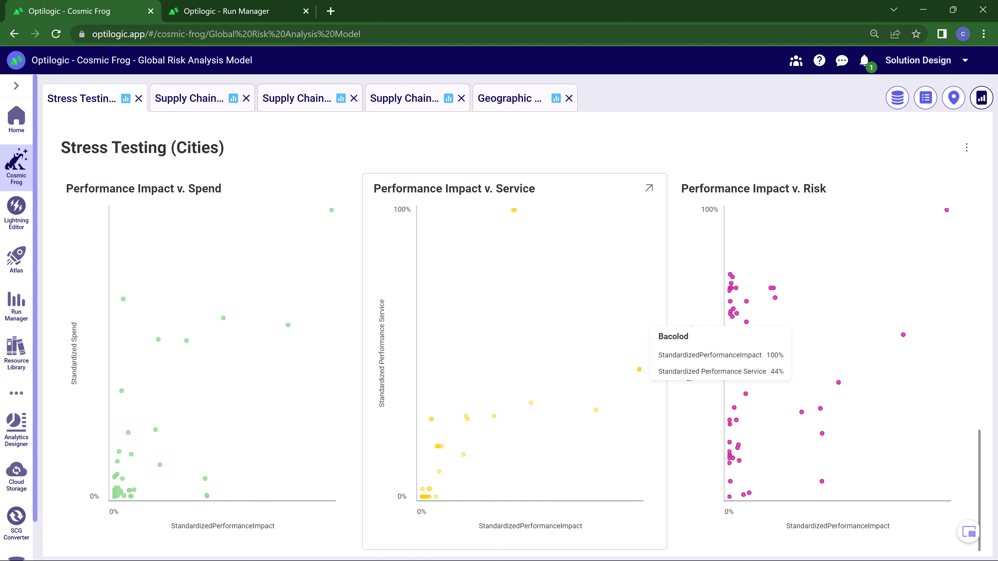
{"action": "mouse_move", "coordinate": [946, 210]}
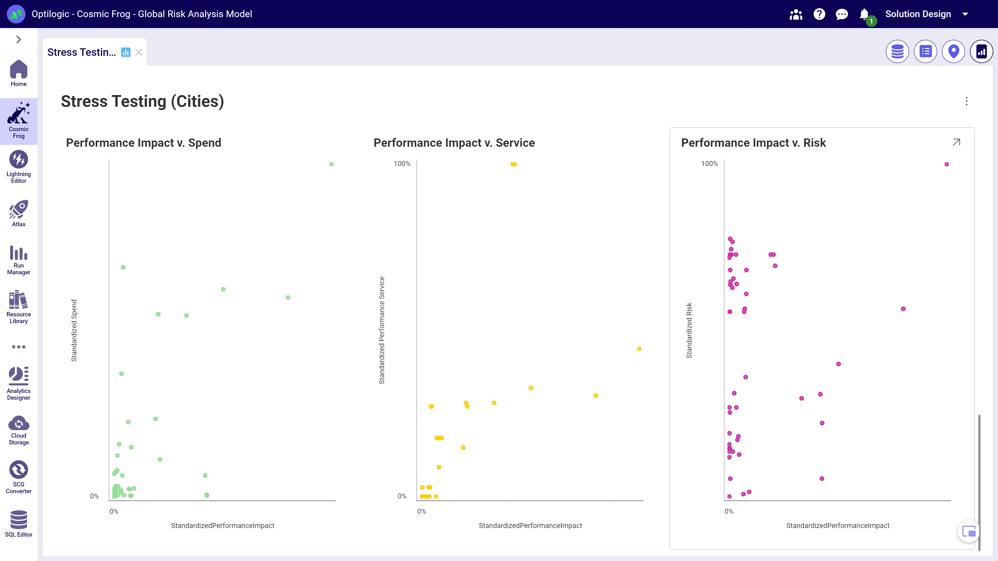
- Check individual lower-impact cities on the Performance Impact v. Risk and v. Service scatter plots
{"action": "mouse_move", "coordinate": [775, 266]}
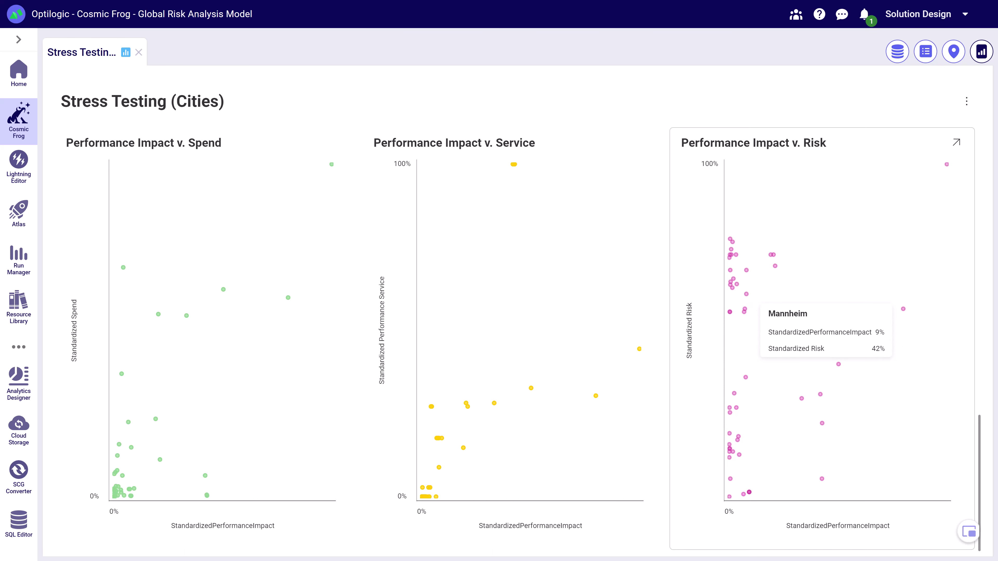
{"action": "mouse_move", "coordinate": [743, 494]}
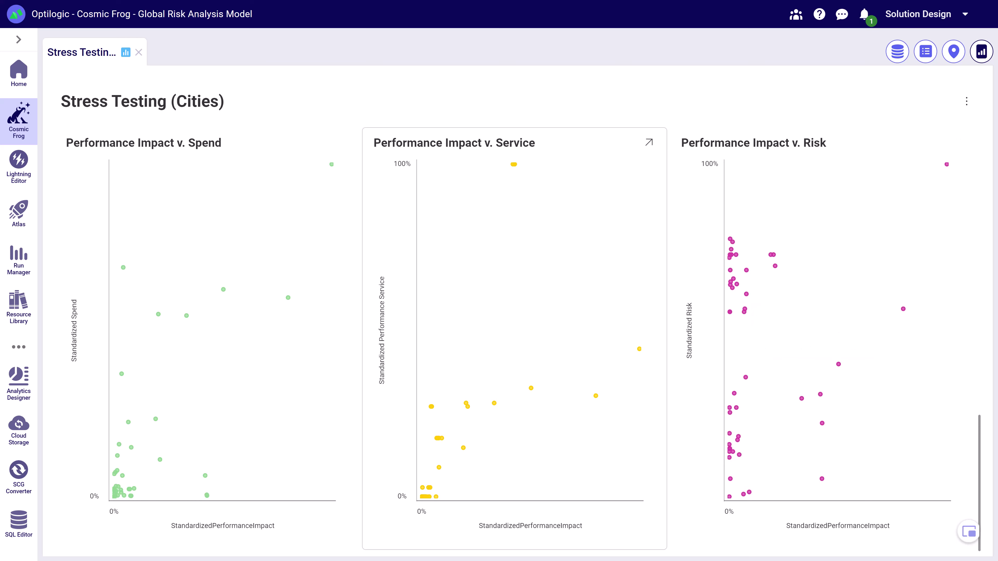
{"action": "mouse_move", "coordinate": [439, 467]}
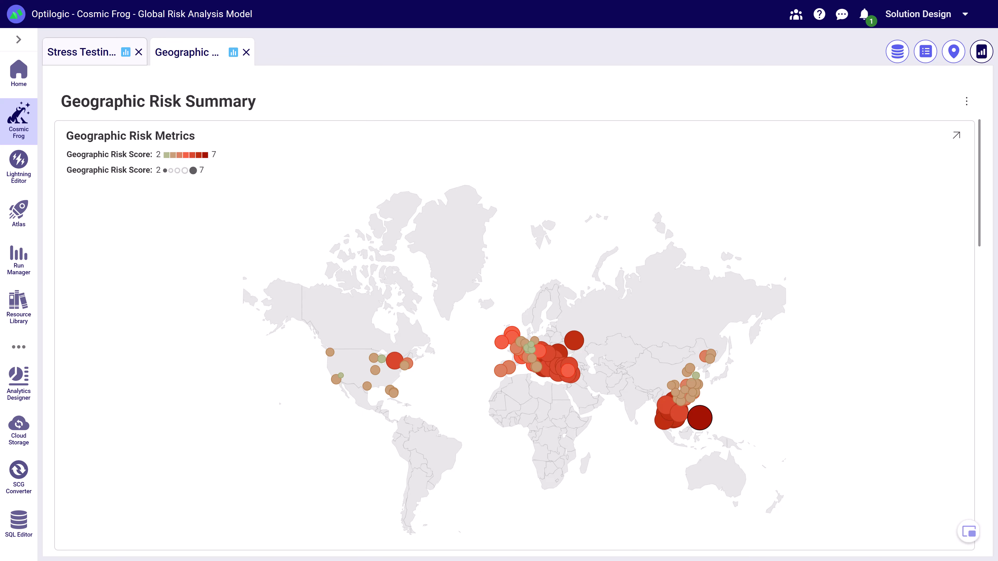
- Check the geographic risk scores of cities in Asia, Europe and North America on the Geographic Risk Metrics map
{"action": "mouse_move", "coordinate": [699, 417]}
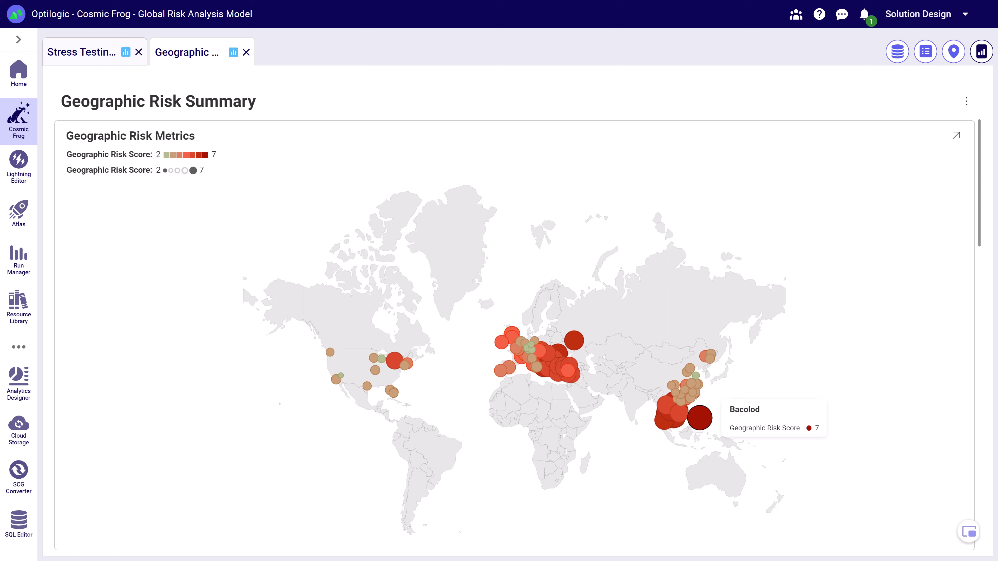
{"action": "mouse_move", "coordinate": [500, 370]}
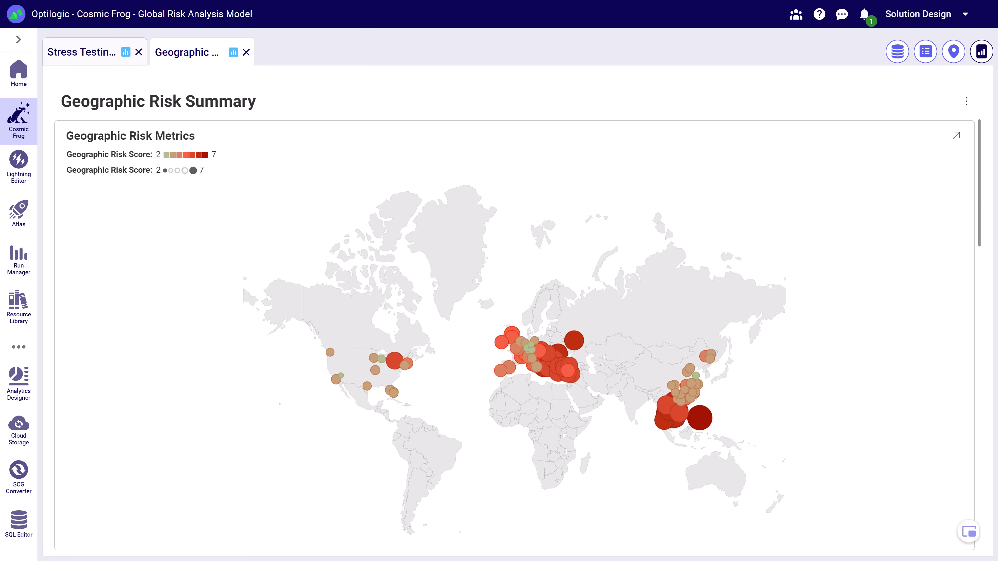
{"action": "mouse_move", "coordinate": [393, 393]}
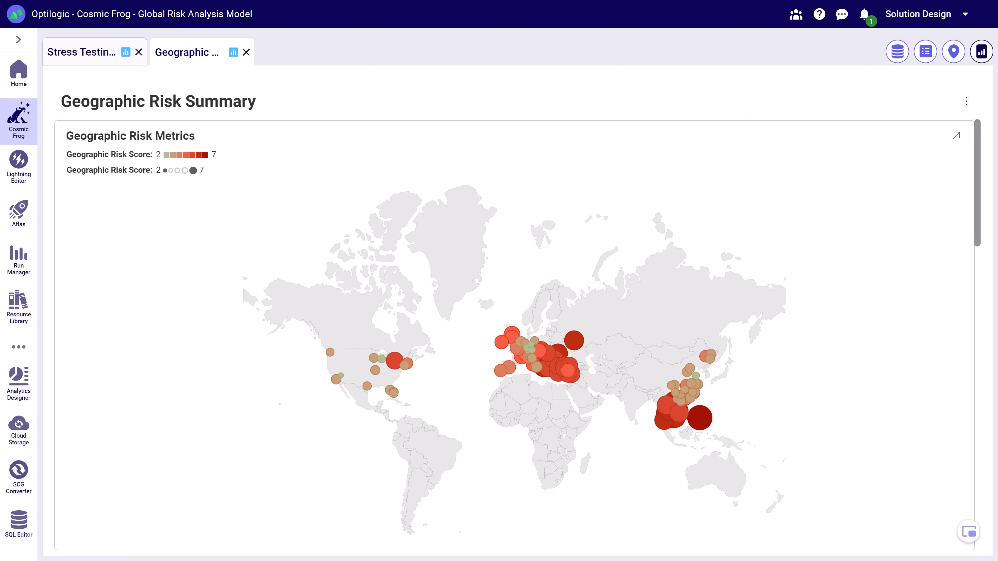
- Expand the Geographic Risk Metrics chart, inspect Rome's risk components and return to the Geographic Risk Summary dashboard
{"action": "scroll", "coordinate": [515, 334], "scroll_direction": "down", "scroll_amount": 10}
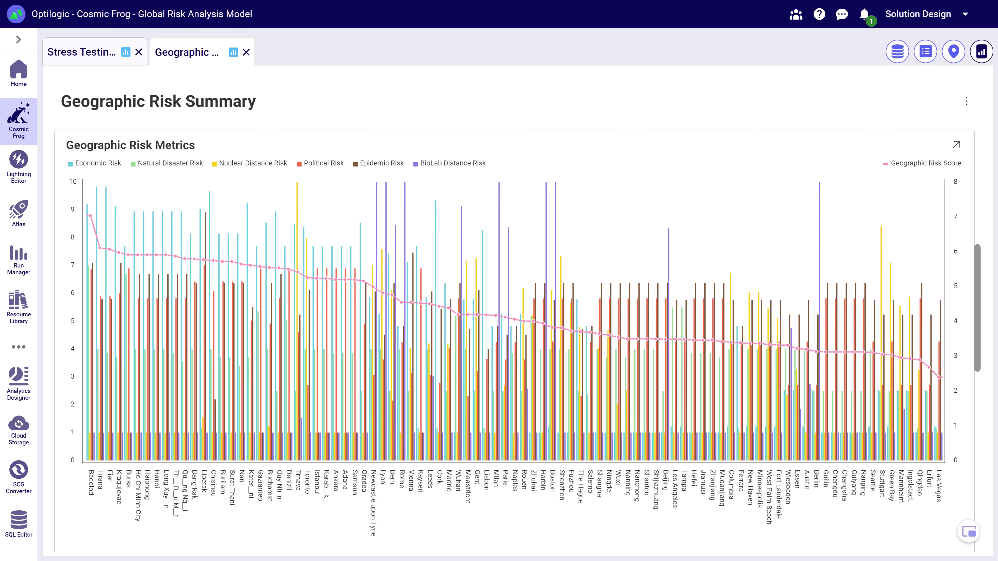
{"action": "left_click", "coordinate": [956, 144]}
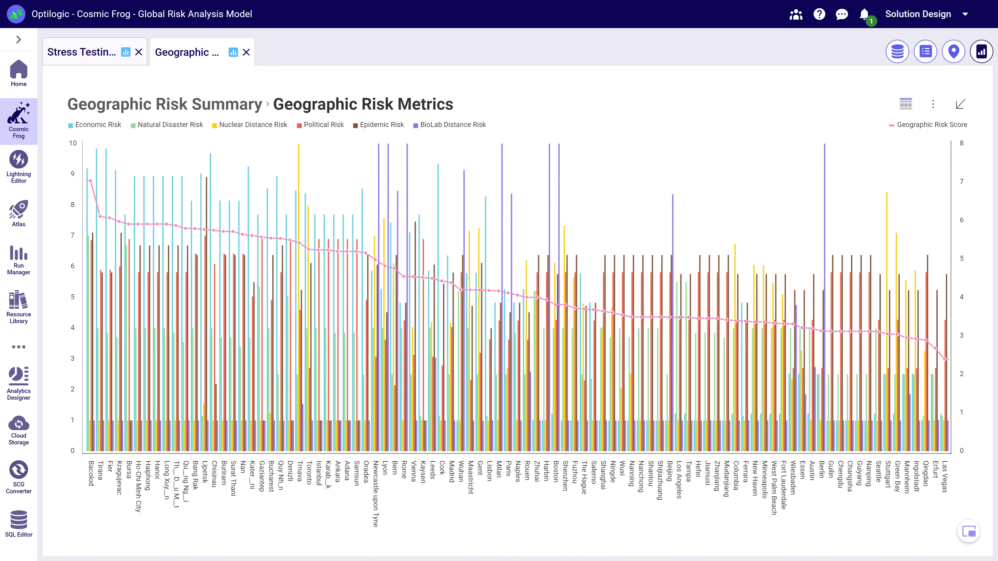
{"action": "mouse_move", "coordinate": [407, 298]}
{"action": "left_click", "coordinate": [961, 104]}
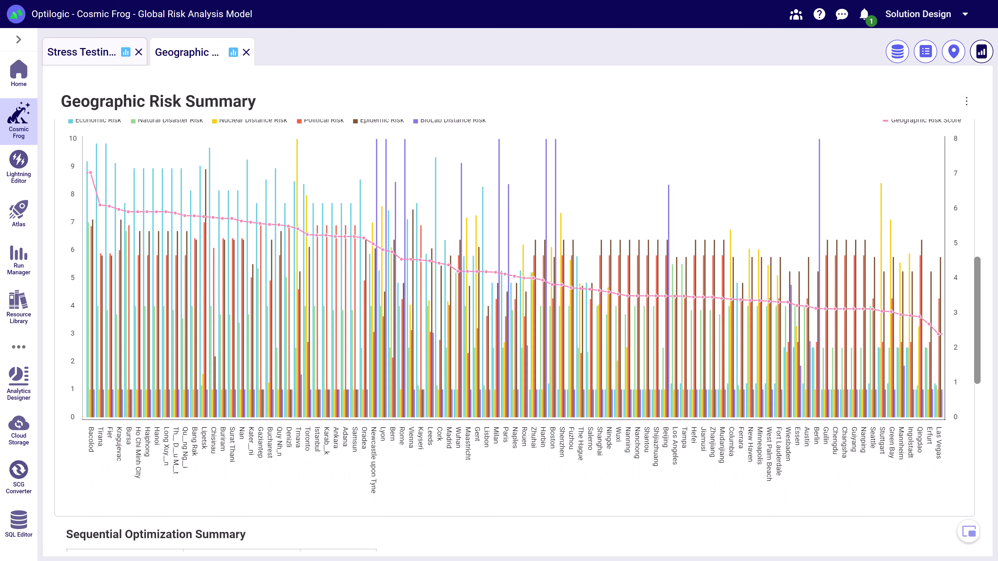
- Review the Sequential Optimization Summary and compare Shanghai on the Baseline and Seq Solve Geographic Risk Summary maps
{"action": "scroll", "coordinate": [514, 314], "scroll_direction": "down", "scroll_amount": 9}
{"action": "left_click", "coordinate": [960, 181]}
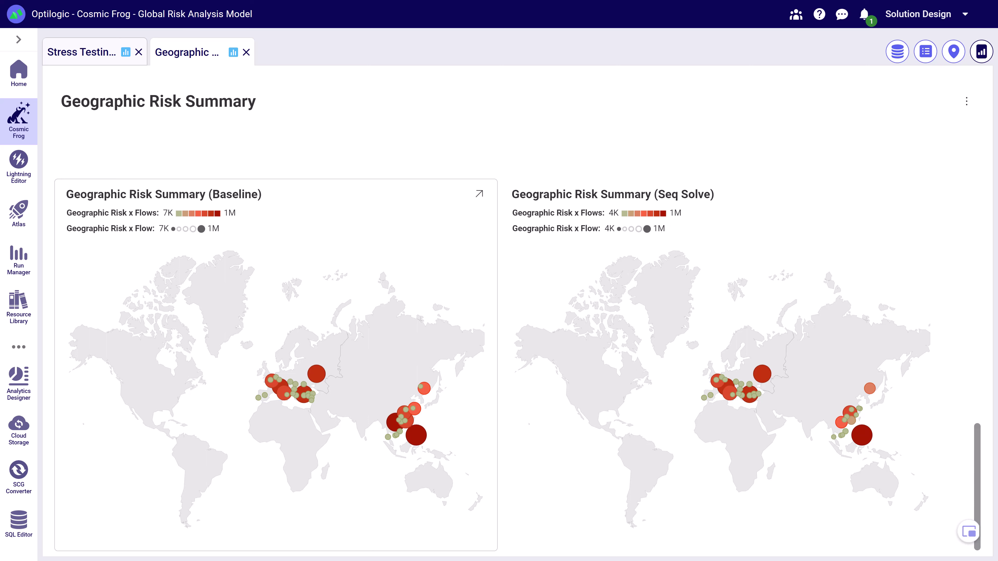
{"action": "mouse_move", "coordinate": [414, 409]}
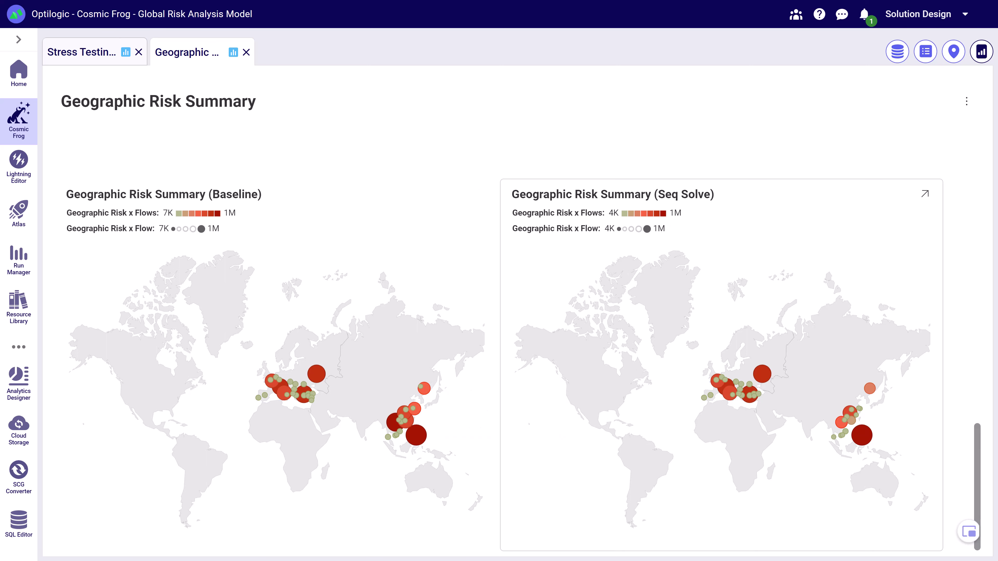
{"action": "mouse_move", "coordinate": [860, 409]}
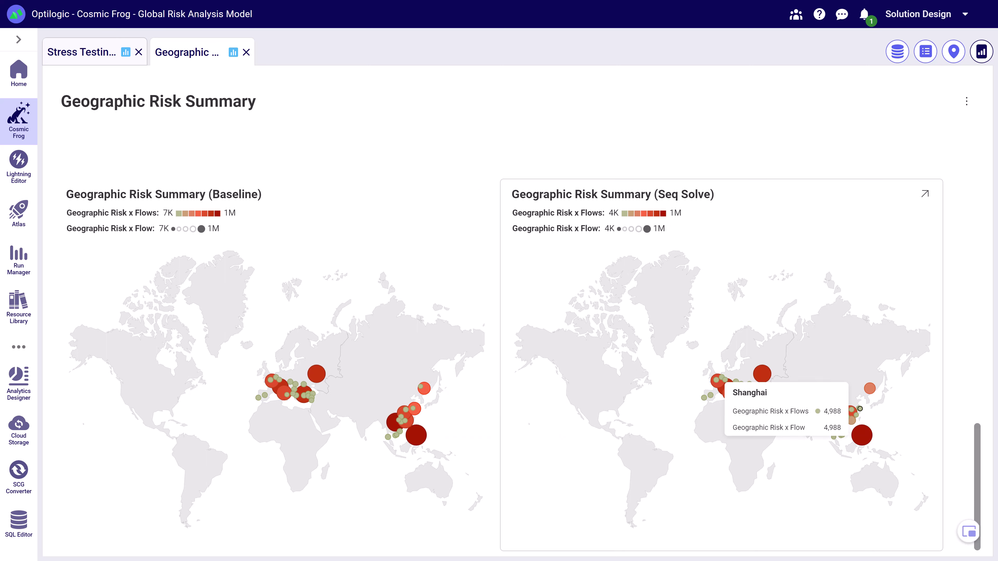